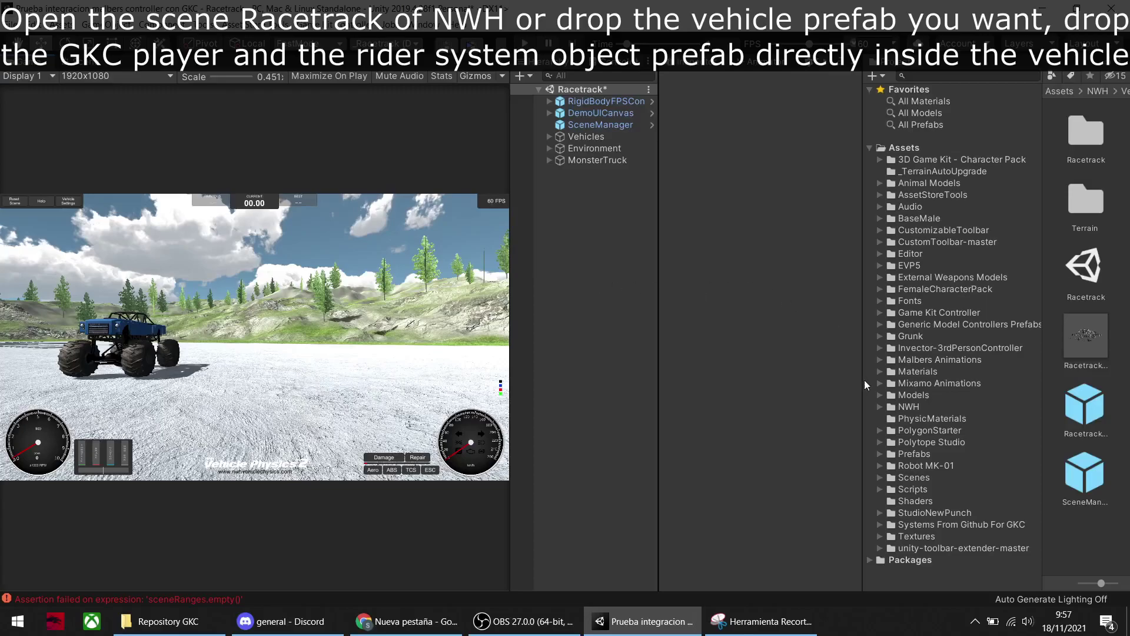
Browse to the Racetrack demo scene and search the project for 'player and game'.
left_click(878, 406)
scroll(878, 407, "down", 5)
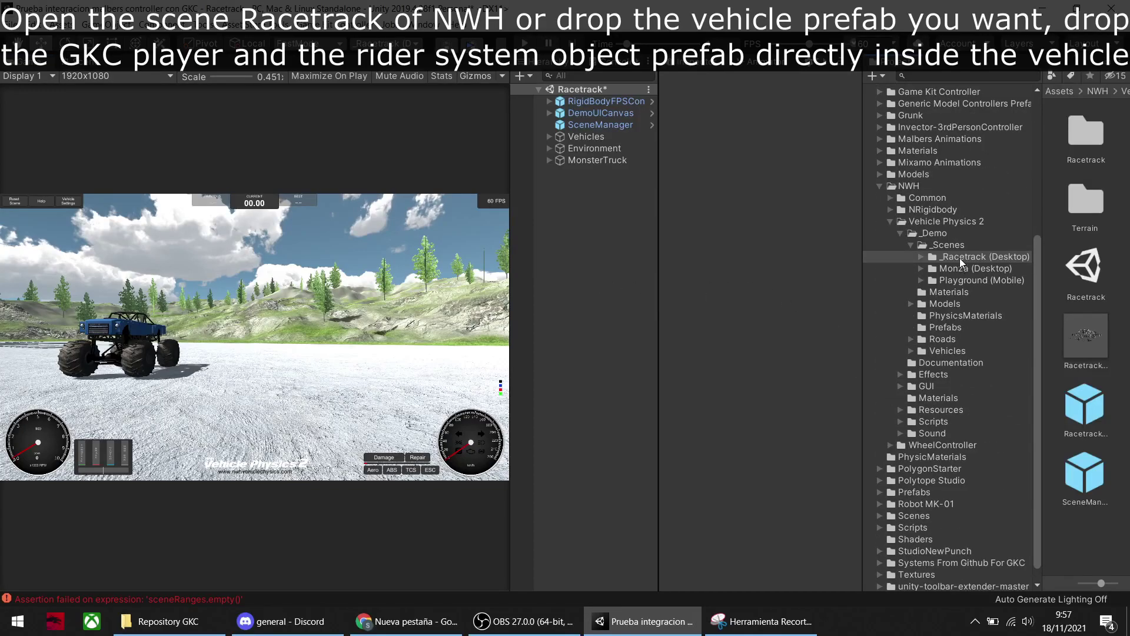
left_click(1110, 277)
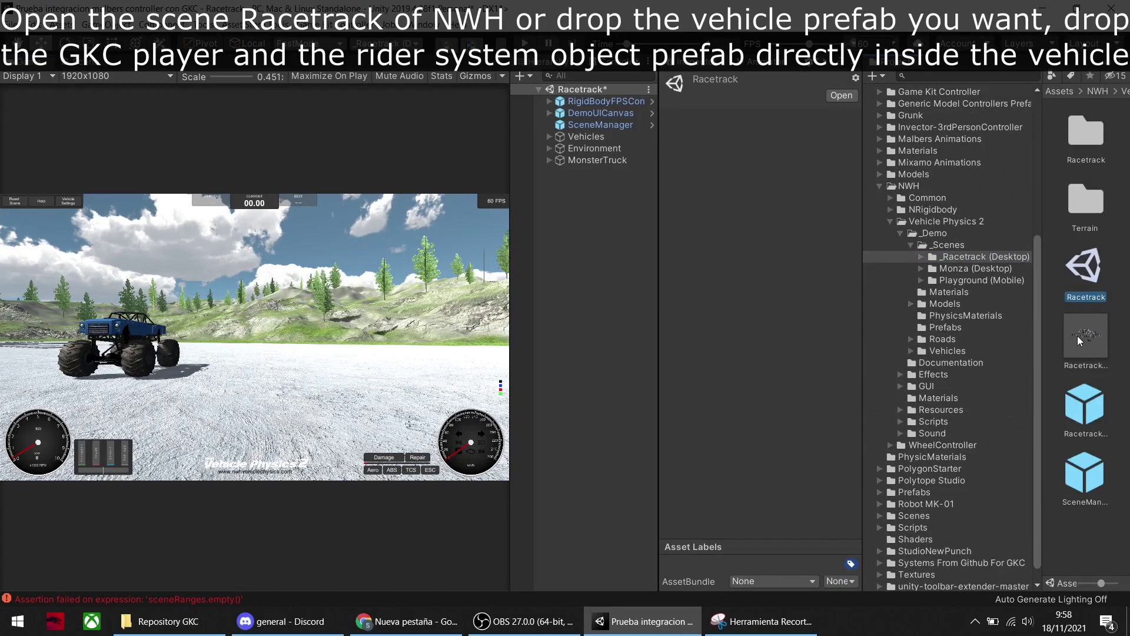
left_click(983, 77)
type("player and game")
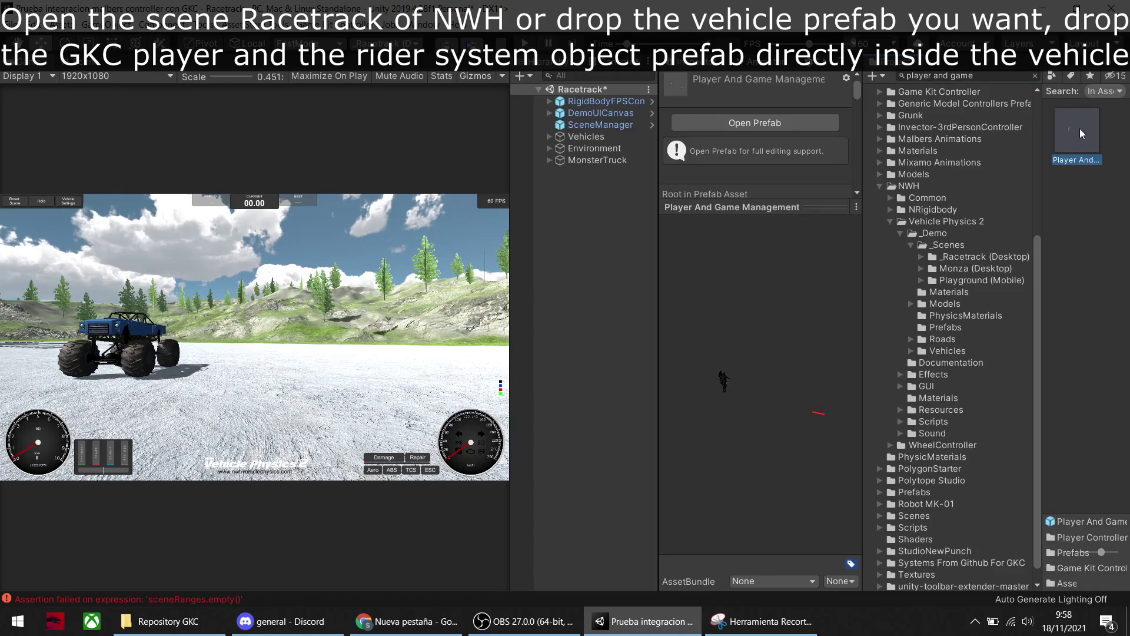
Drop the Player And Game Management prefab into the scene and place the player beside the monster truck.
left_click_drag(1079, 128, 598, 218)
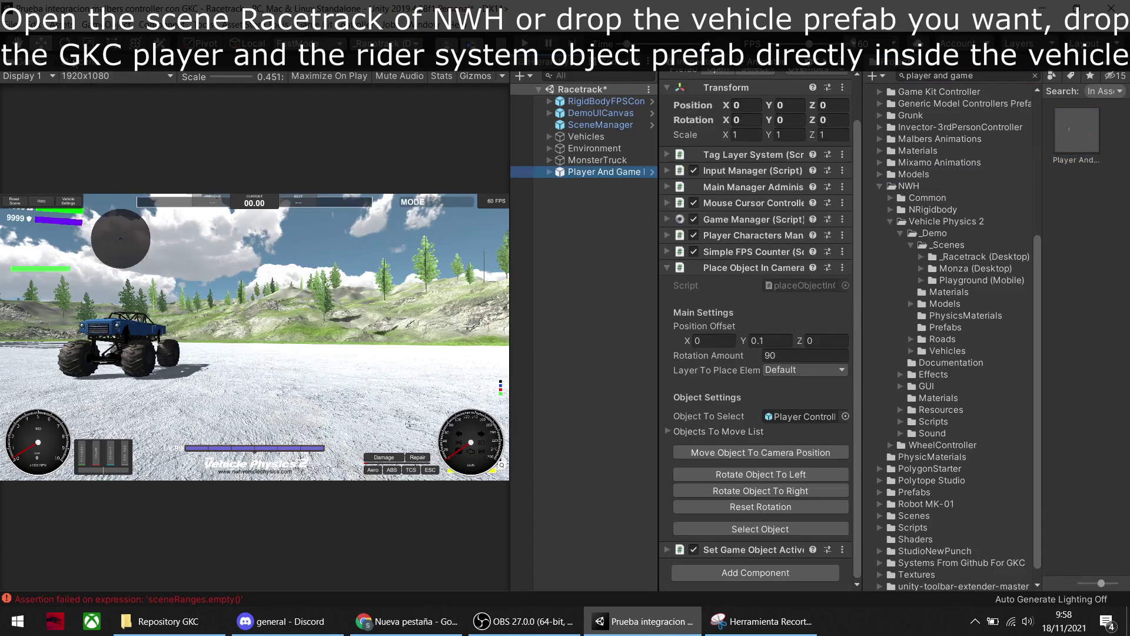
left_click(24, 62)
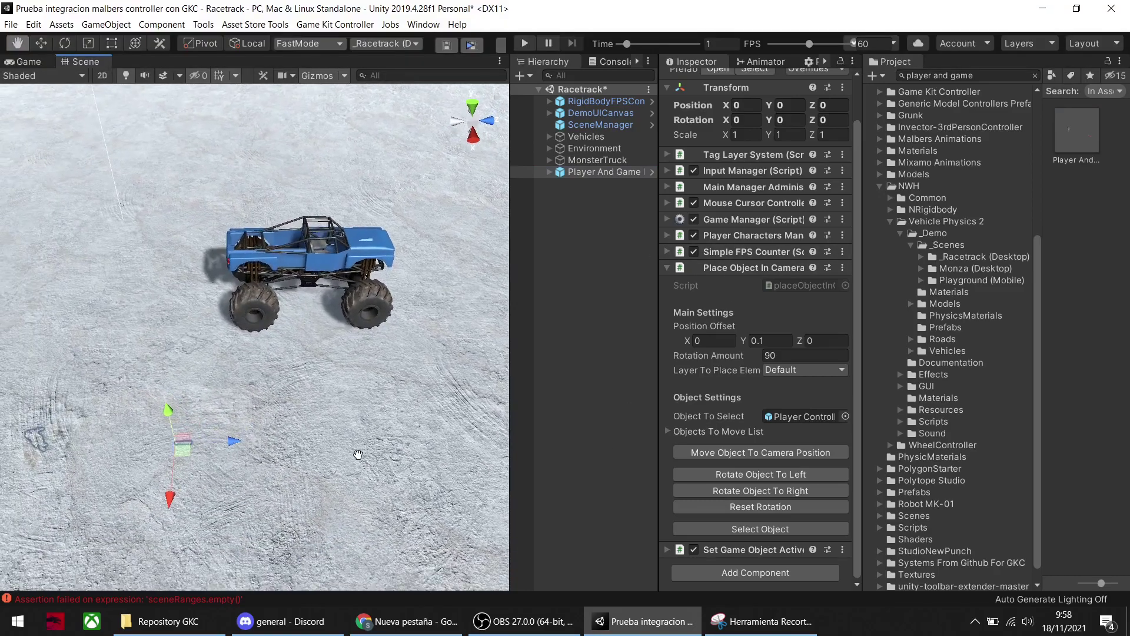
left_click(695, 454)
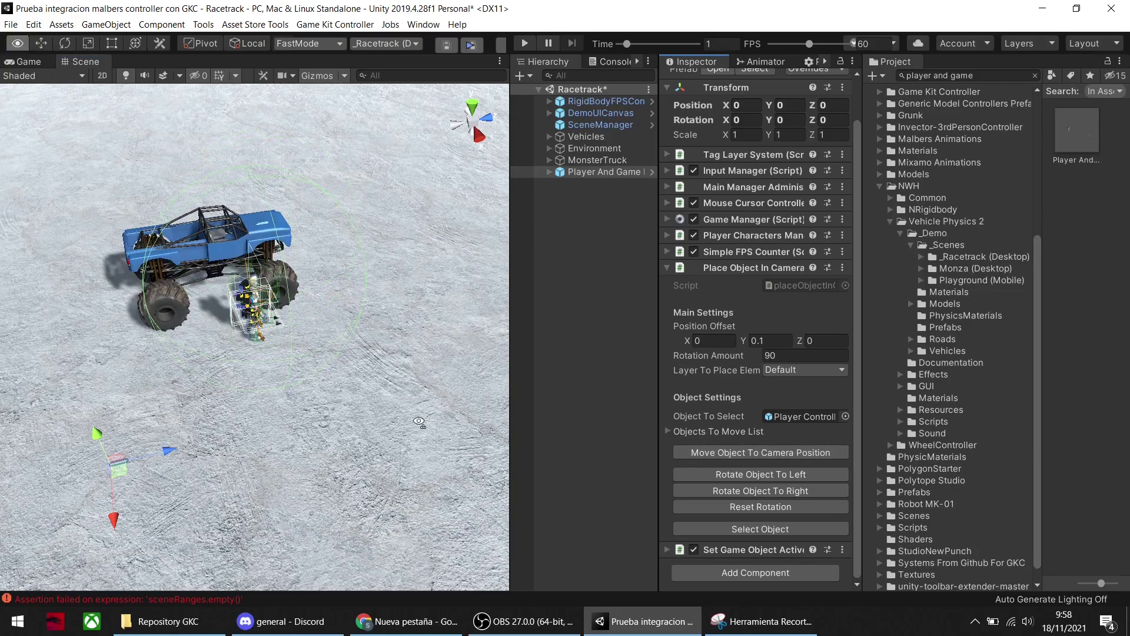
middle_click_drag(421, 433, 406, 434)
left_click(714, 452)
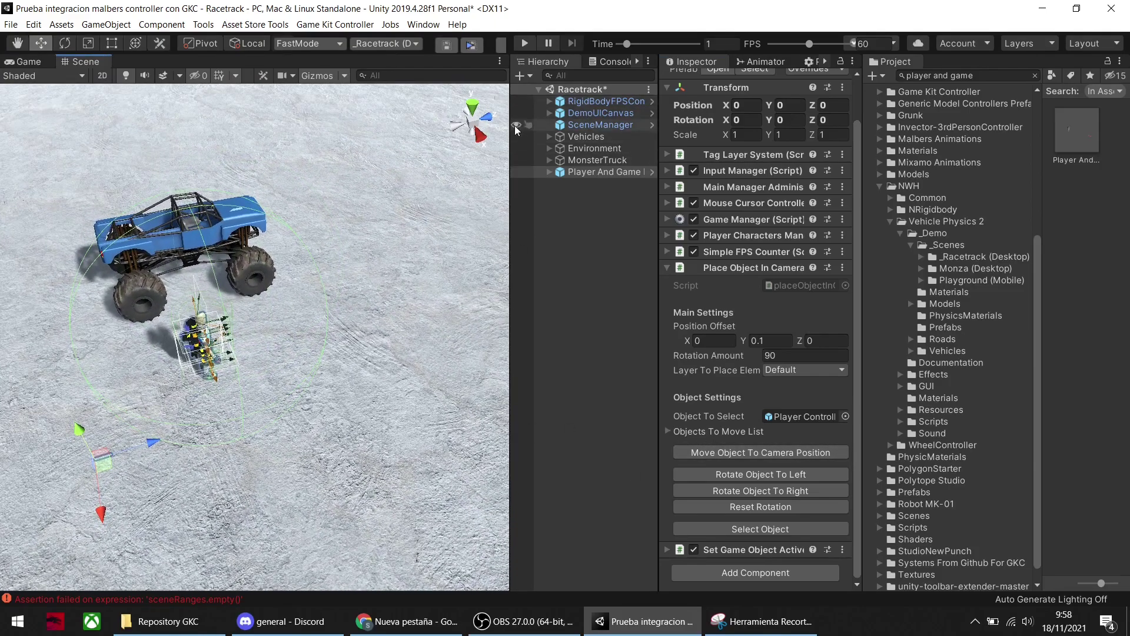
Re-dock the panels to widen the Hierarchy and select RigidBodyFPSController.
left_click_drag(895, 61, 752, 62)
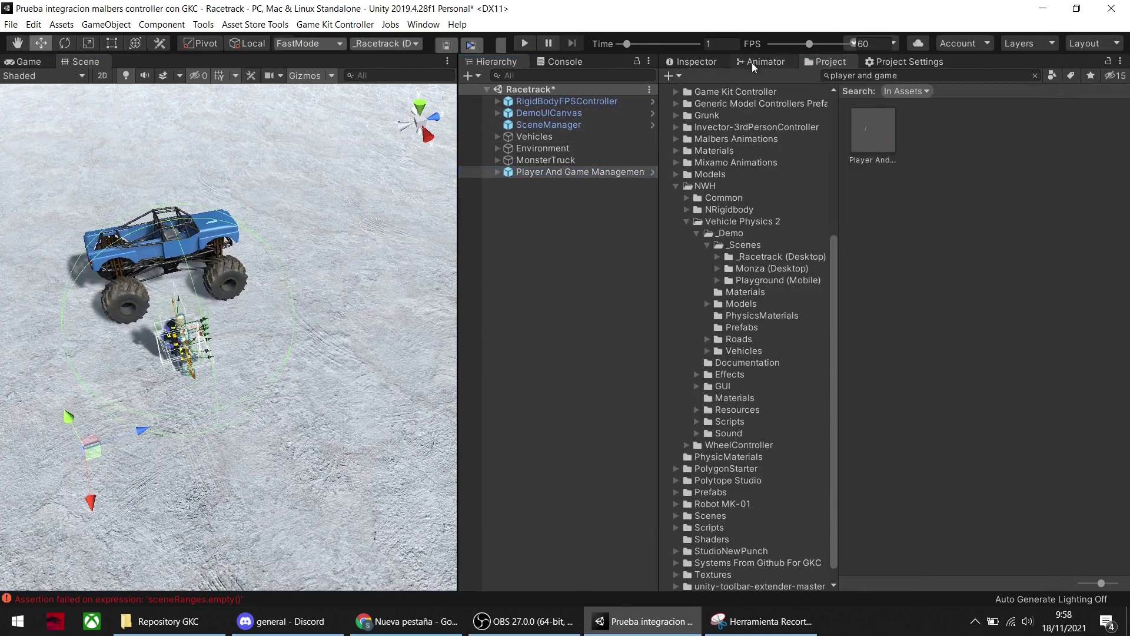
left_click(697, 61)
left_click_drag(659, 106, 835, 106)
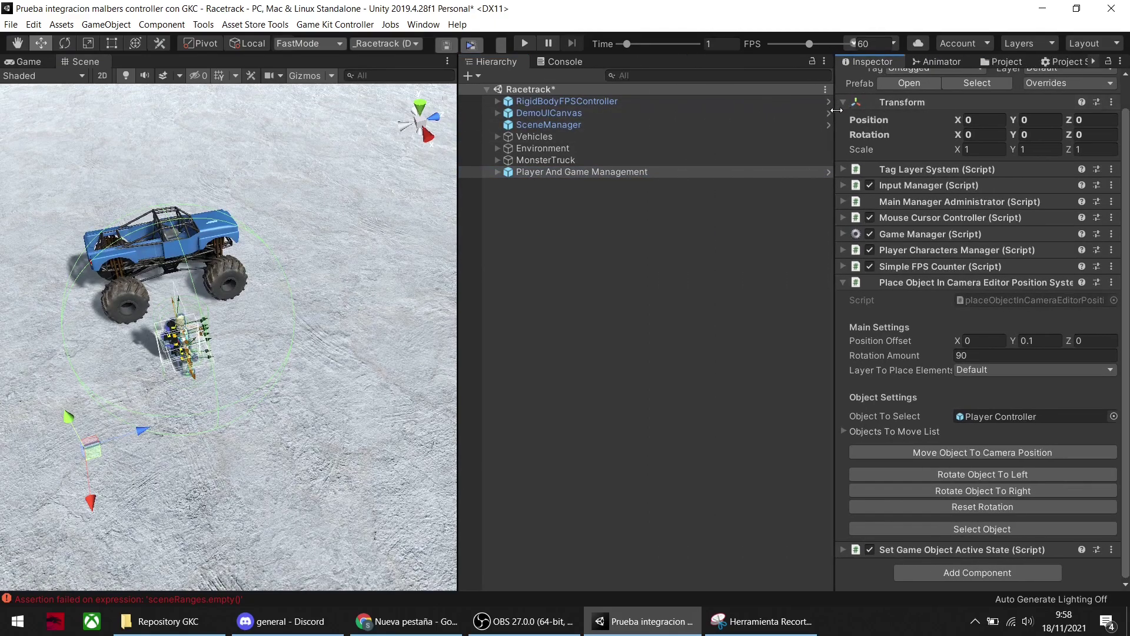
left_click(599, 102)
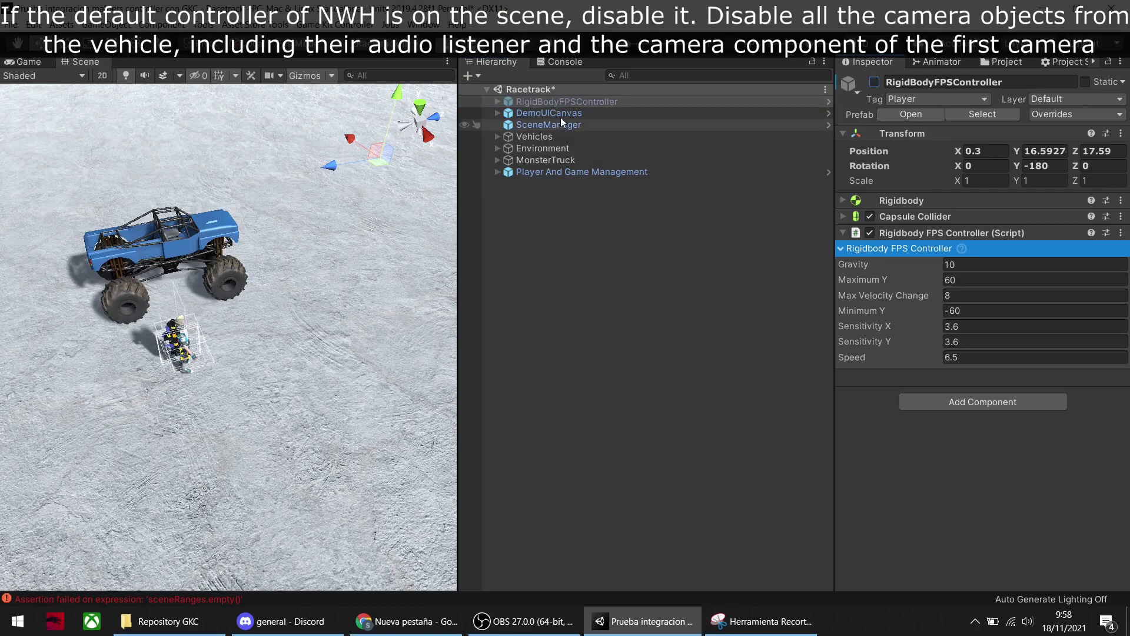
Disable RigidBodyFPSController, DemoUICanvas, and the Driver and Wheel cameras with their audio listeners.
left_click(560, 115)
left_click(874, 82)
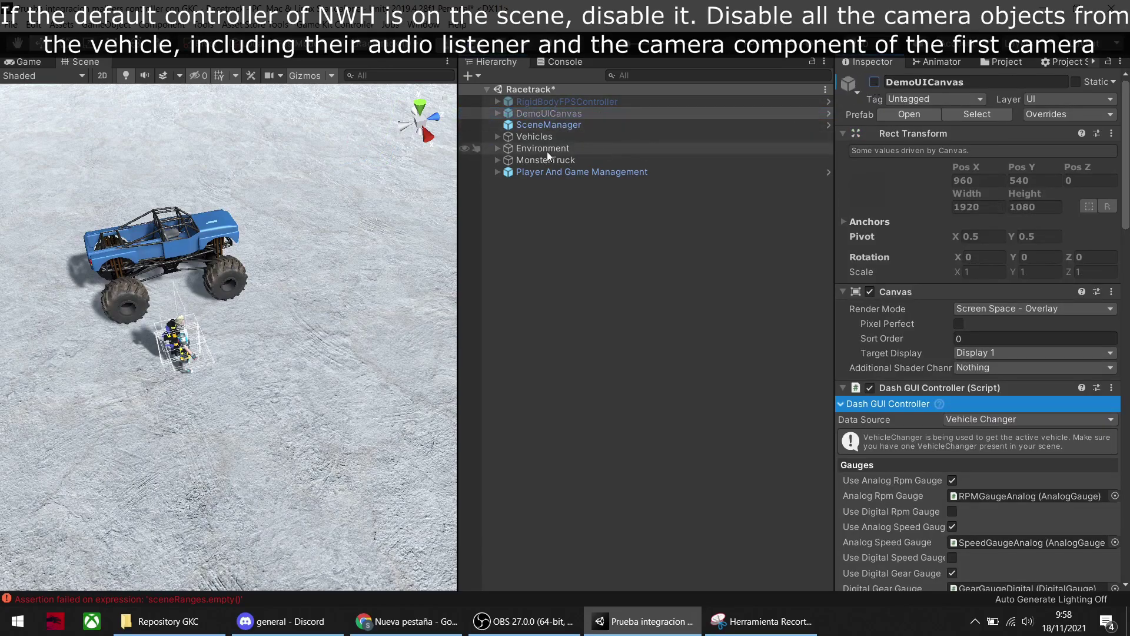
left_click(499, 160)
scroll(607, 197, "down", 5)
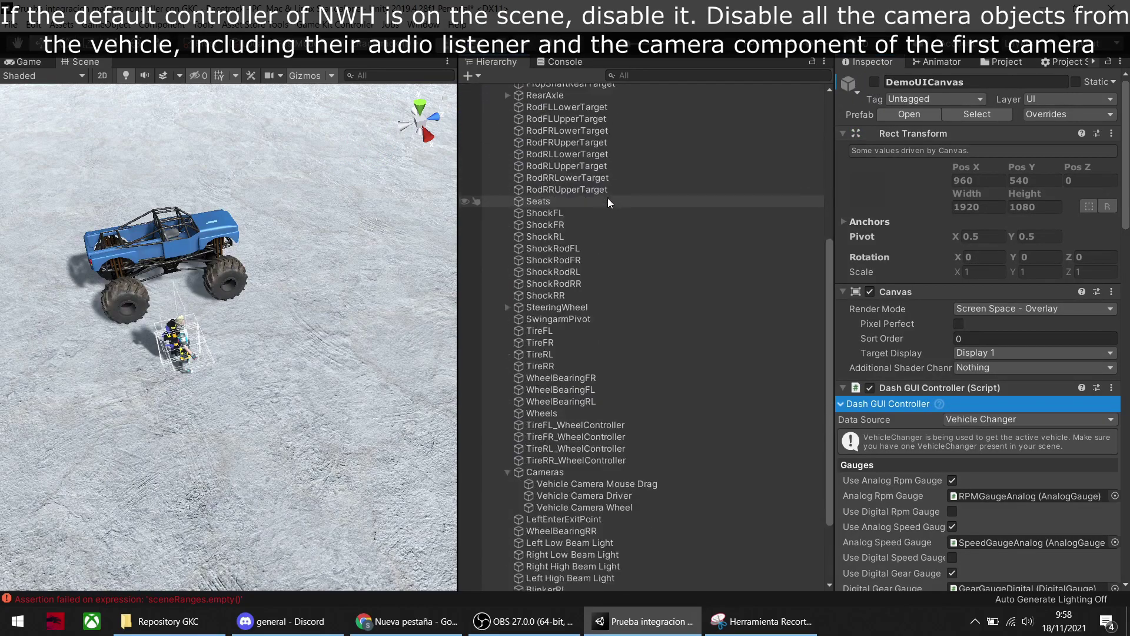
scroll(581, 412, "down", 3)
left_click(579, 410)
left_click(584, 397, "shift")
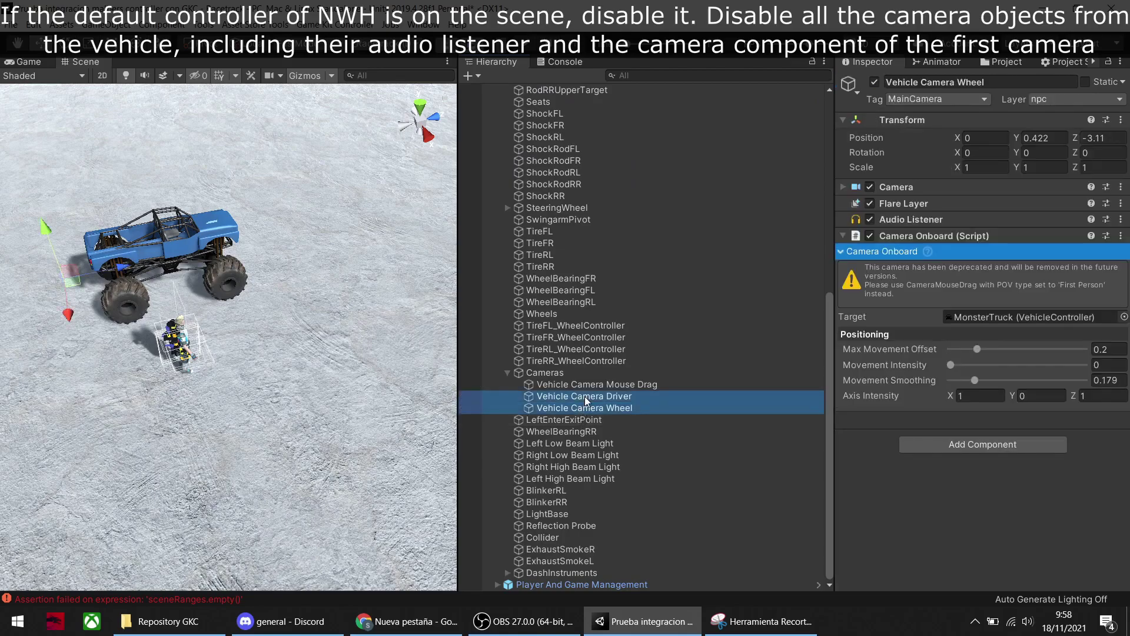
left_click(869, 219)
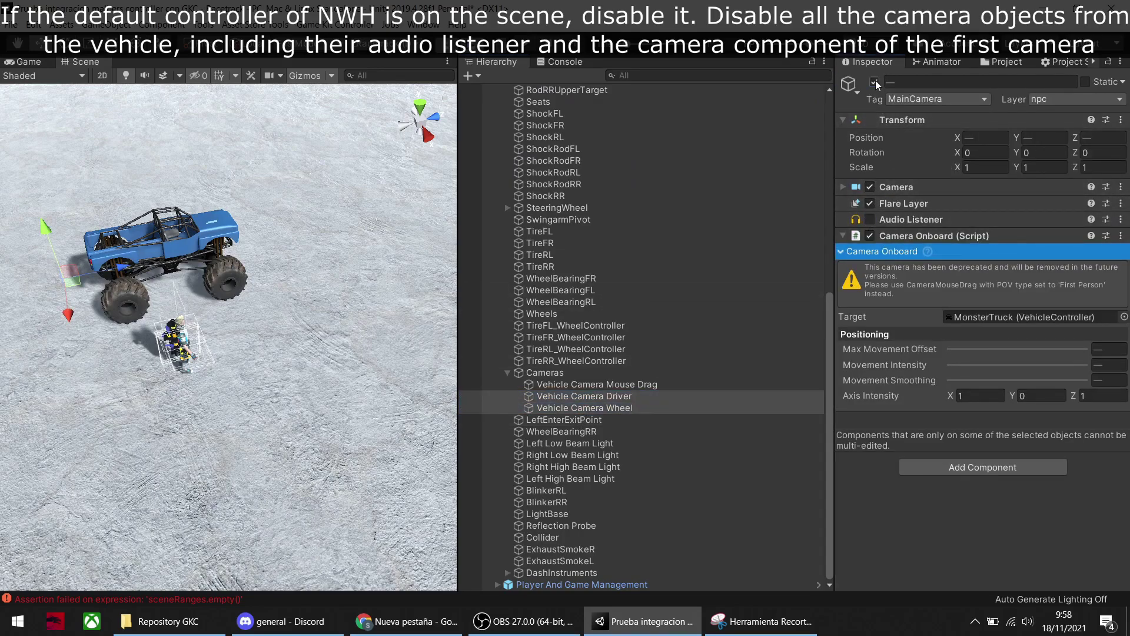
left_click(874, 81)
Deactivate Vehicle Camera Mouse Drag along with its Camera and Audio Listener components.
left_click(598, 384)
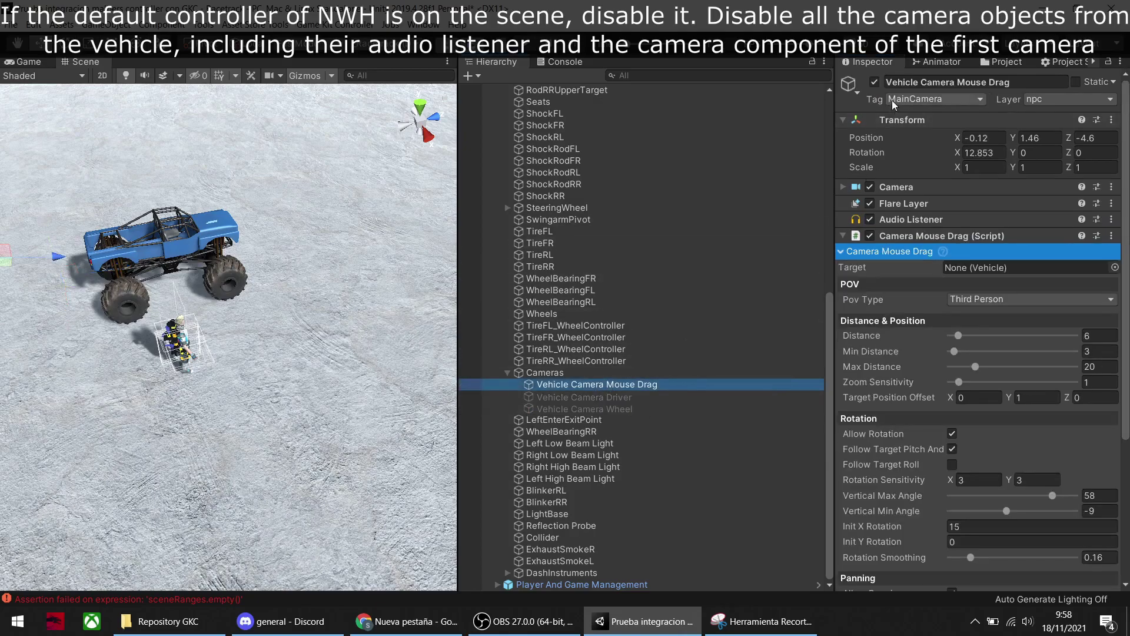
left_click(875, 81)
left_click(870, 186)
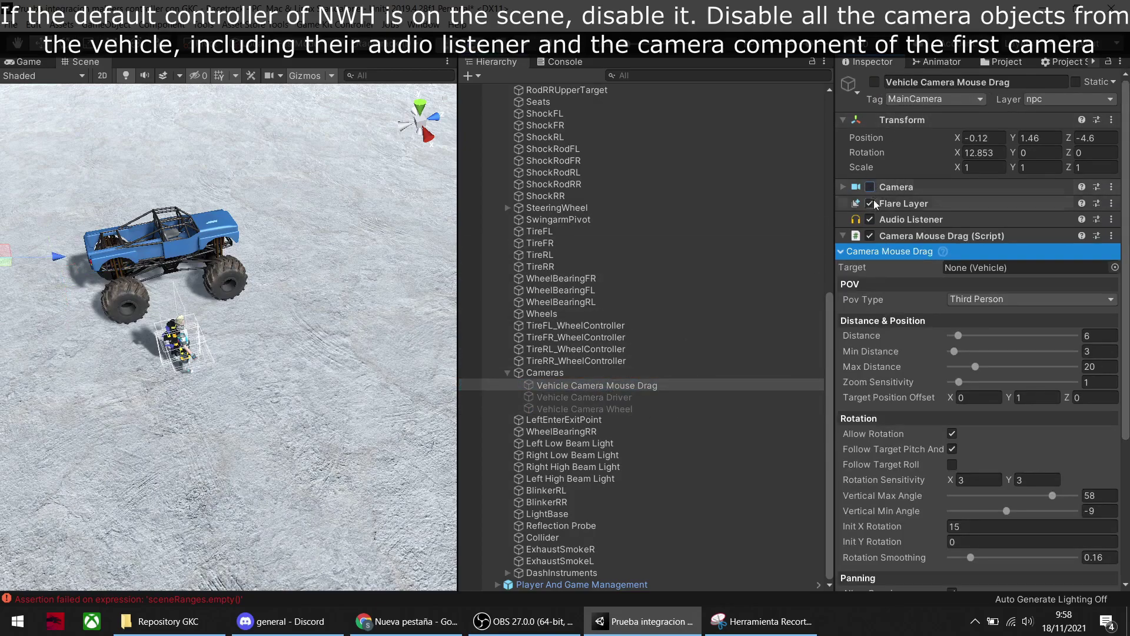
left_click(869, 219)
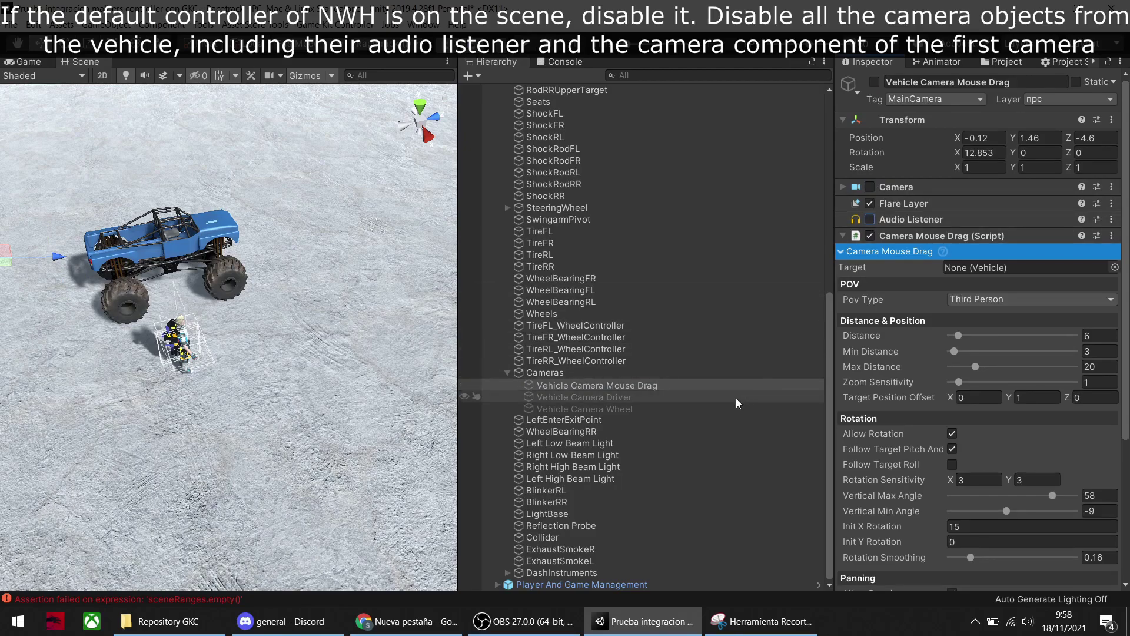
left_click(1019, 61)
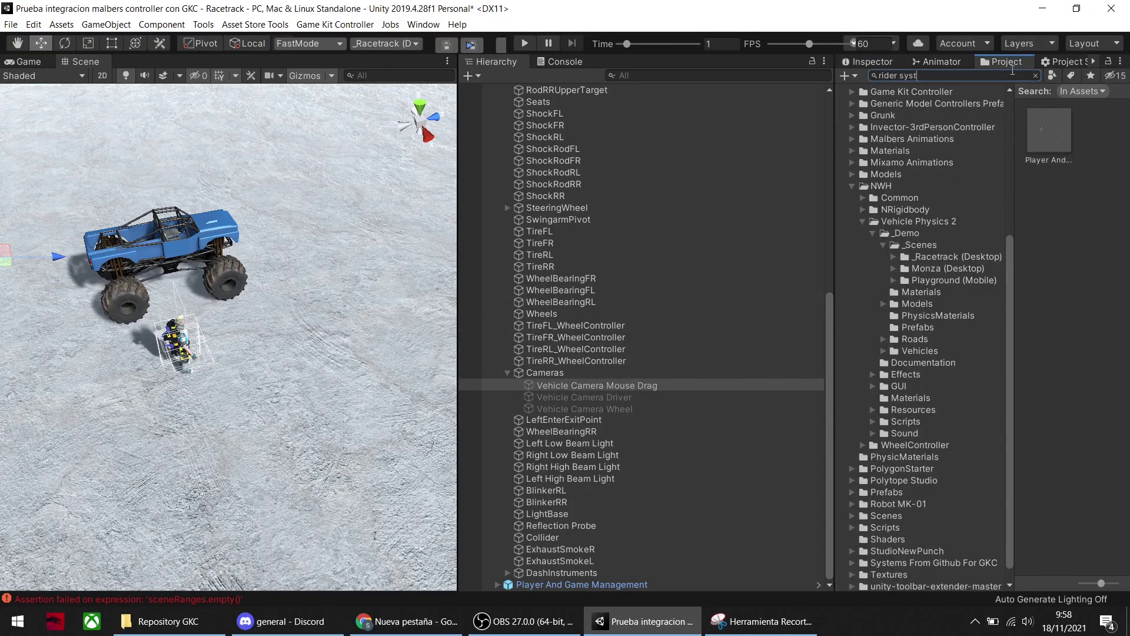
Add the Rider Seat System prefab under MonsterTruck and reset its Transform to 0,0,0.
left_click_drag(1071, 200, 601, 581)
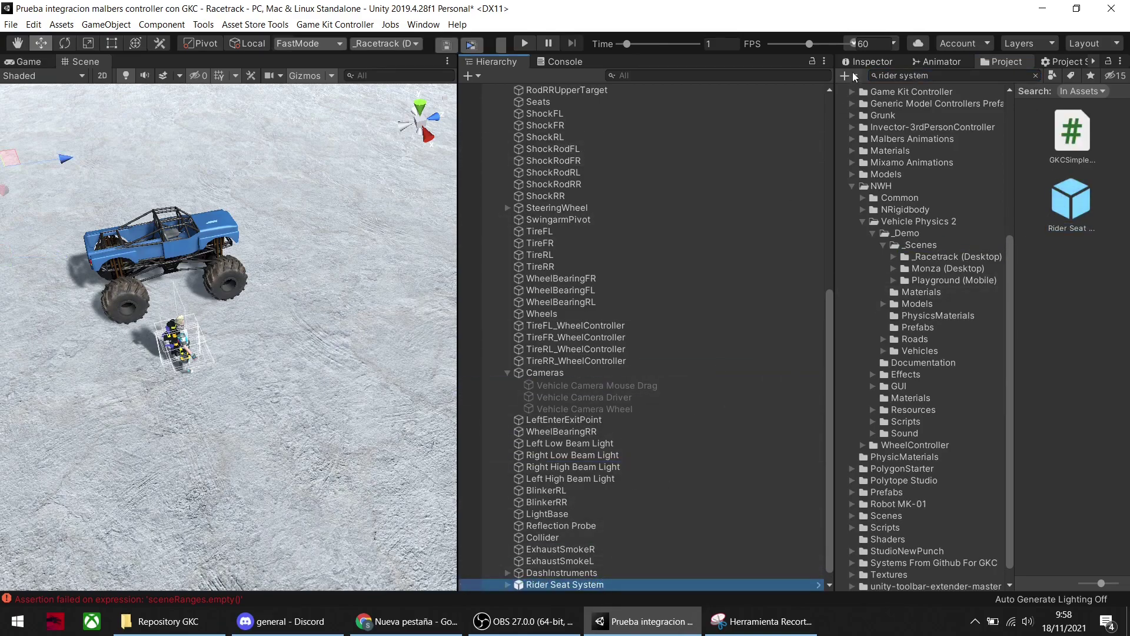
left_click(868, 61)
right_click(956, 133)
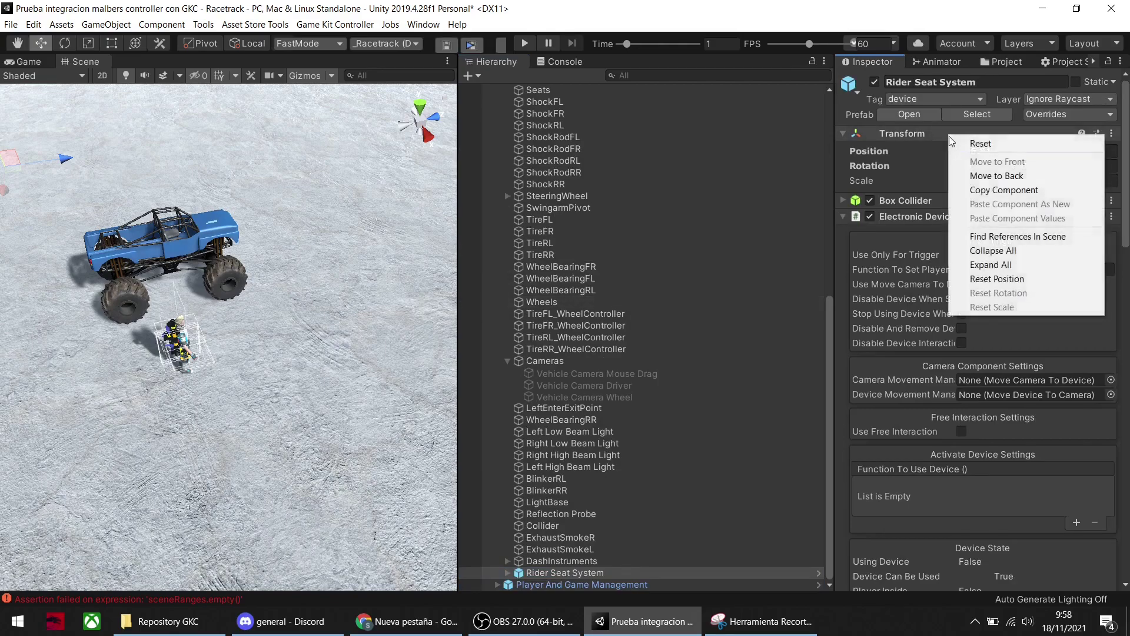
left_click(971, 144)
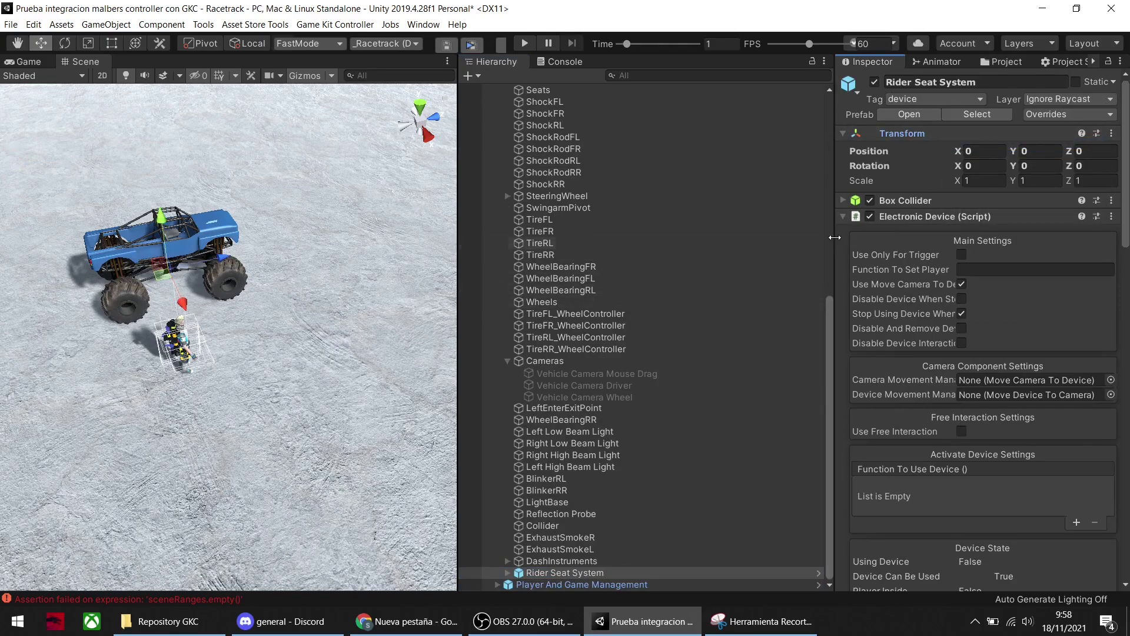
Enable Use Event On Start Game in the GKC Simple Rider System component.
left_click_drag(835, 241, 752, 242)
left_click(817, 216)
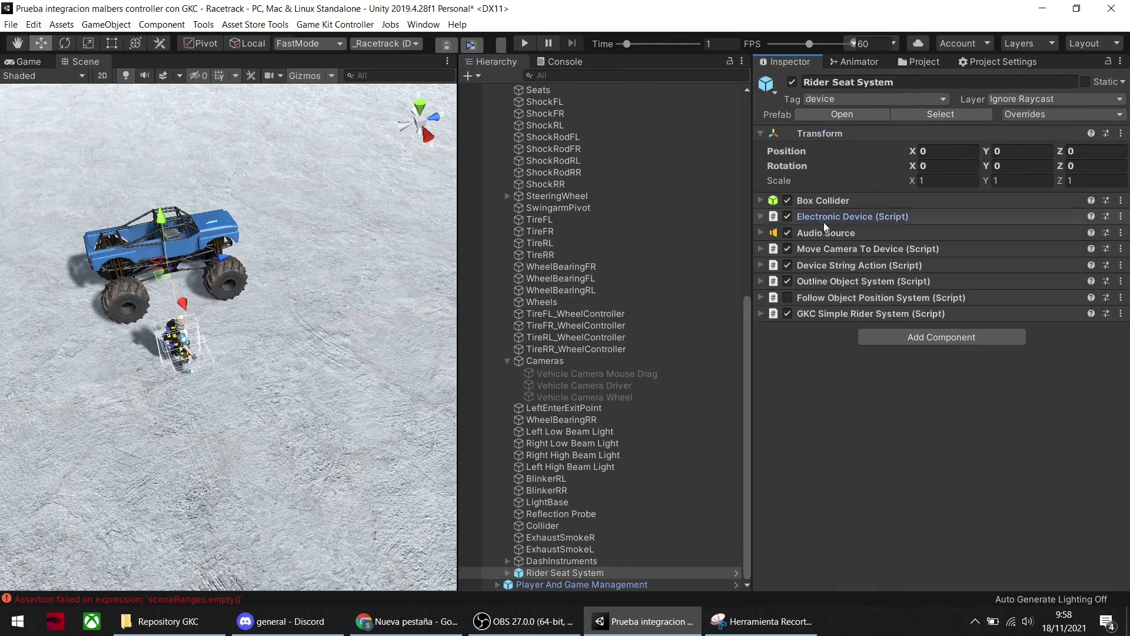
left_click(843, 313)
scroll(841, 314, "down", 5)
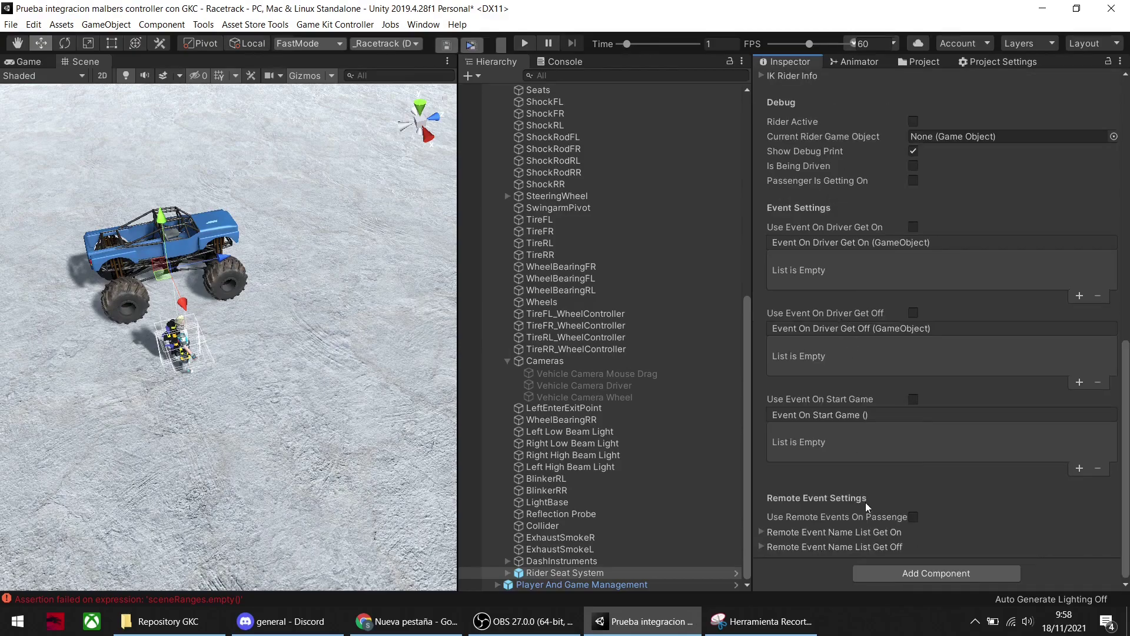
left_click(913, 399)
Add a start-game event entry that calls VehicleController.Sleep on MonsterTruck.
left_click(1079, 468)
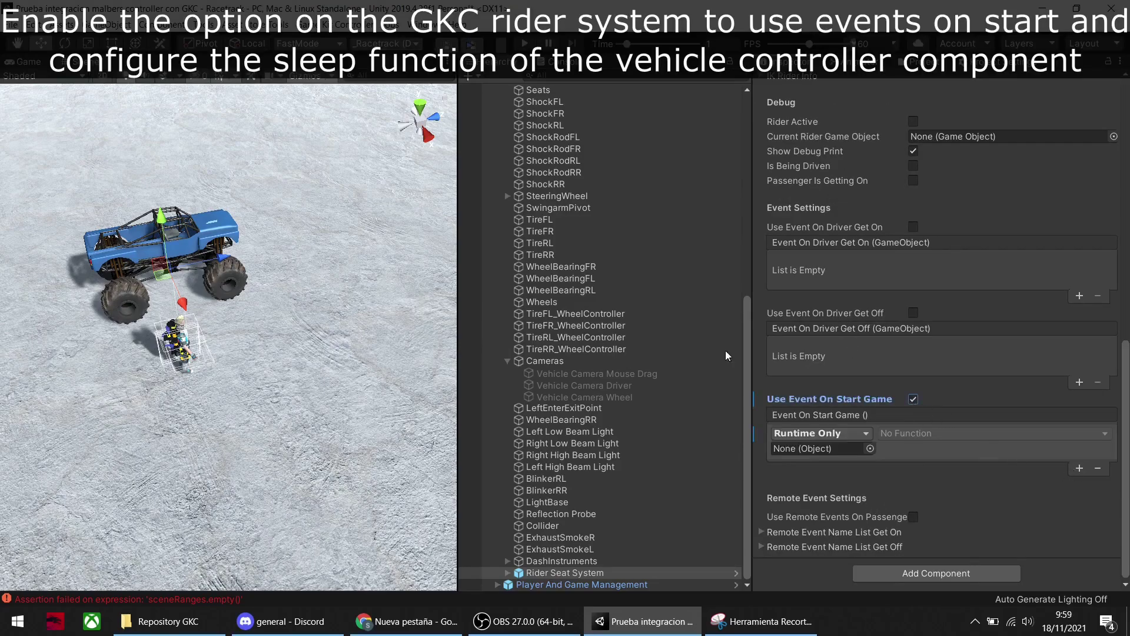
scroll(650, 310, "up", 5)
scroll(619, 285, "up", 5)
left_click_drag(545, 160, 791, 440)
left_click(898, 434)
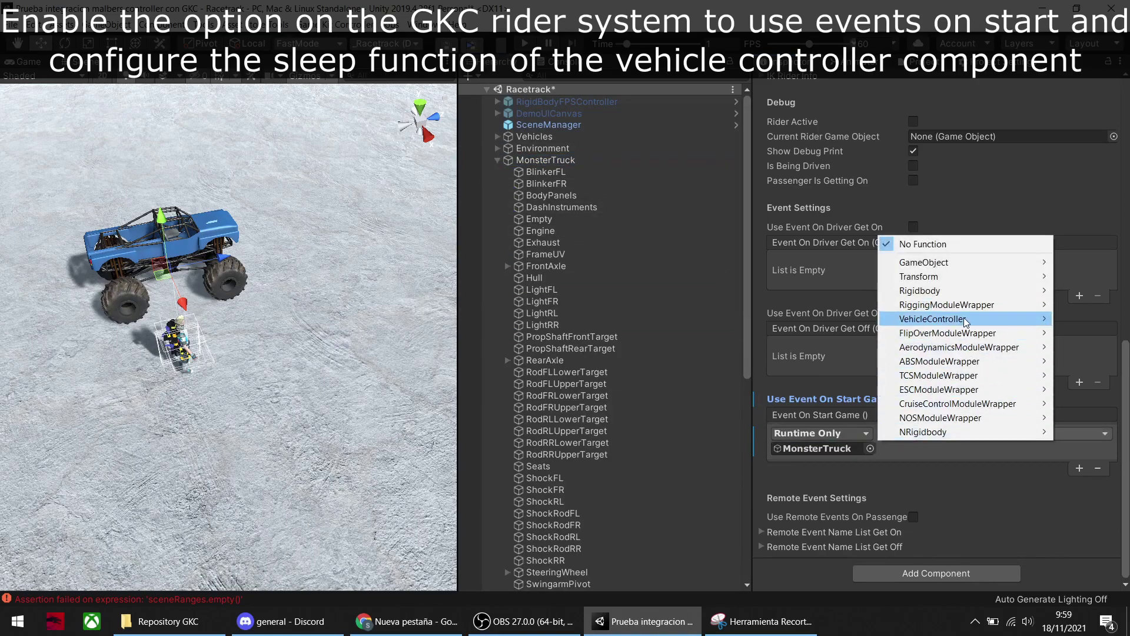
mouse_move(965, 320)
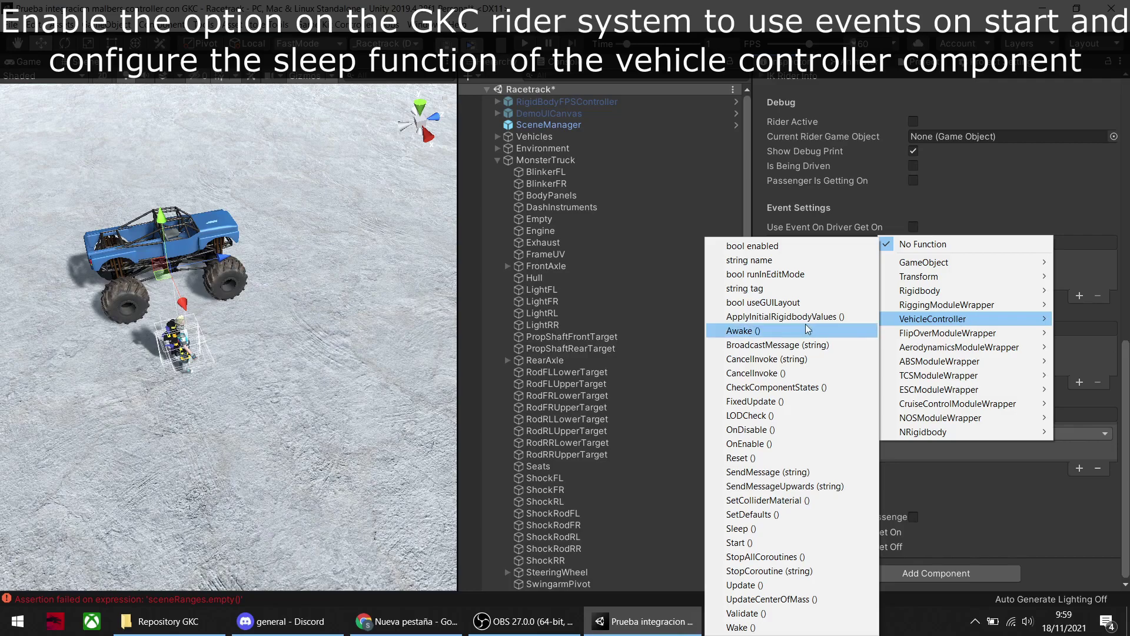
left_click(759, 528)
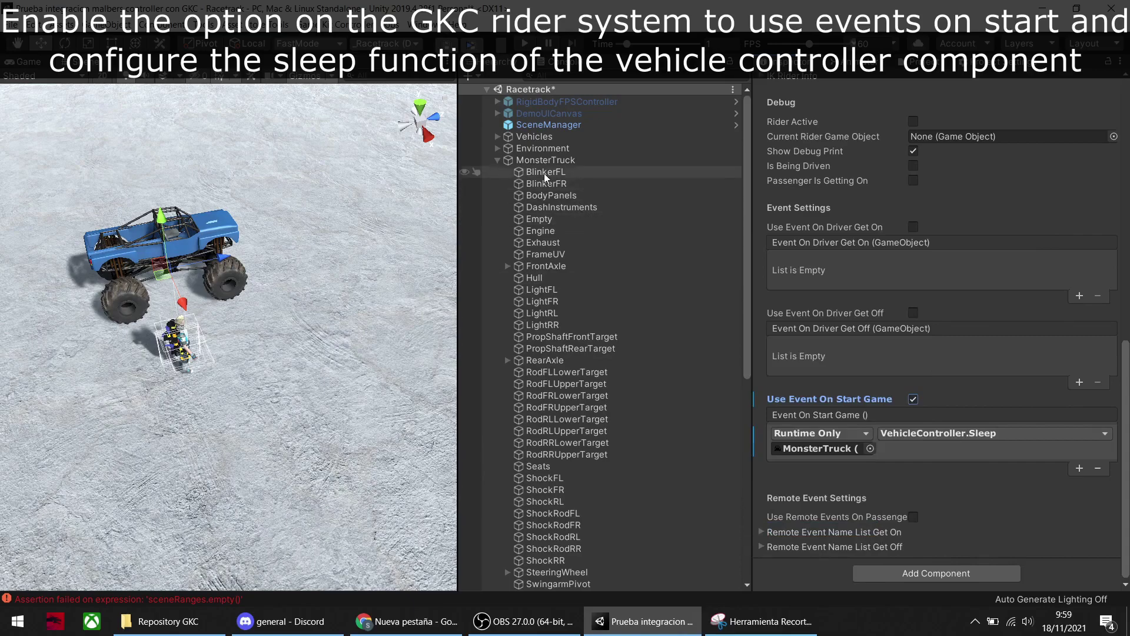
Collapse the GKC Simple Rider System and expand the Electronic Device component's settings.
scroll(549, 209, "down", 3)
scroll(560, 348, "down", 5)
scroll(647, 344, "down", 1)
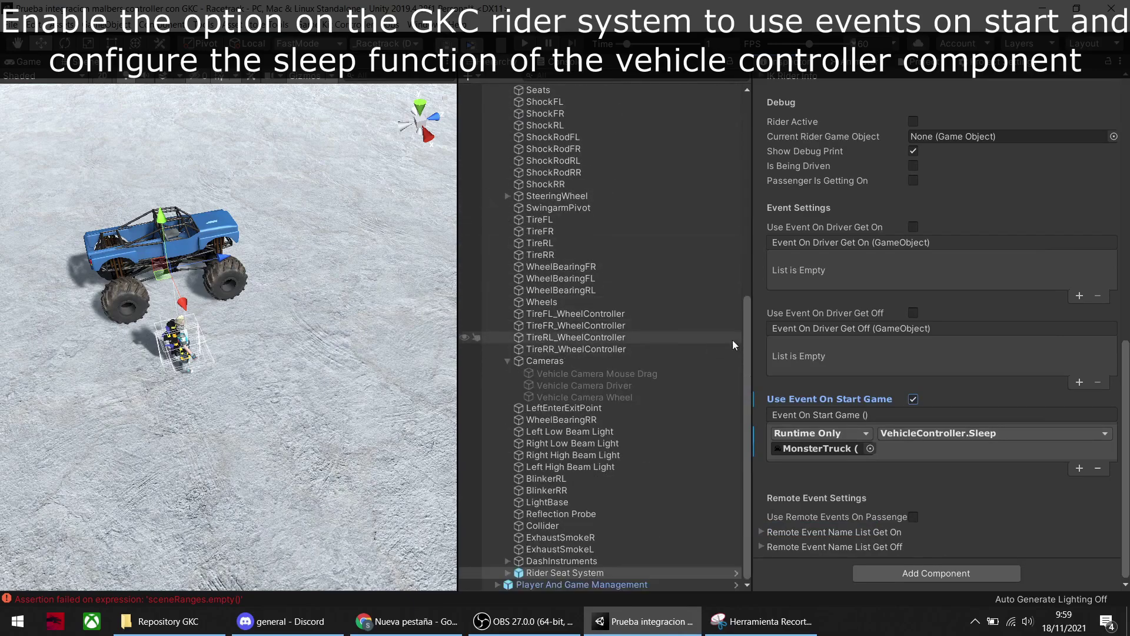
scroll(820, 337, "up", 10)
left_click(829, 316)
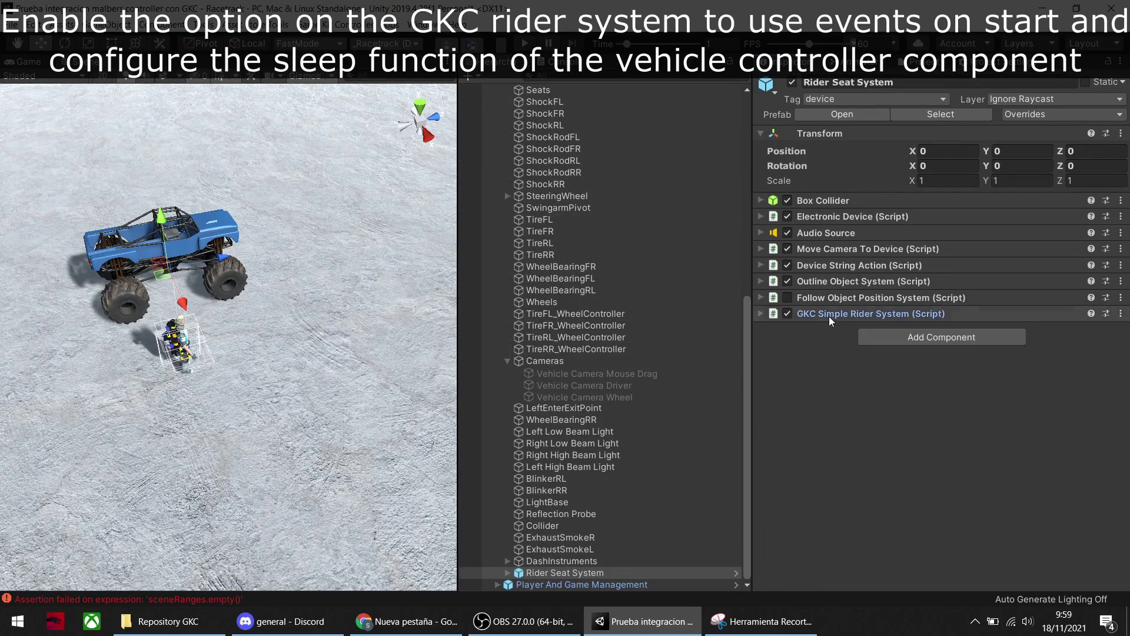
left_click(832, 218)
Make the start event call VehicleController.Wake and the stop event call Sleep on MonsterTruck.
scroll(838, 255, "down", 5)
scroll(839, 256, "down", 5)
scroll(838, 255, "down", 3)
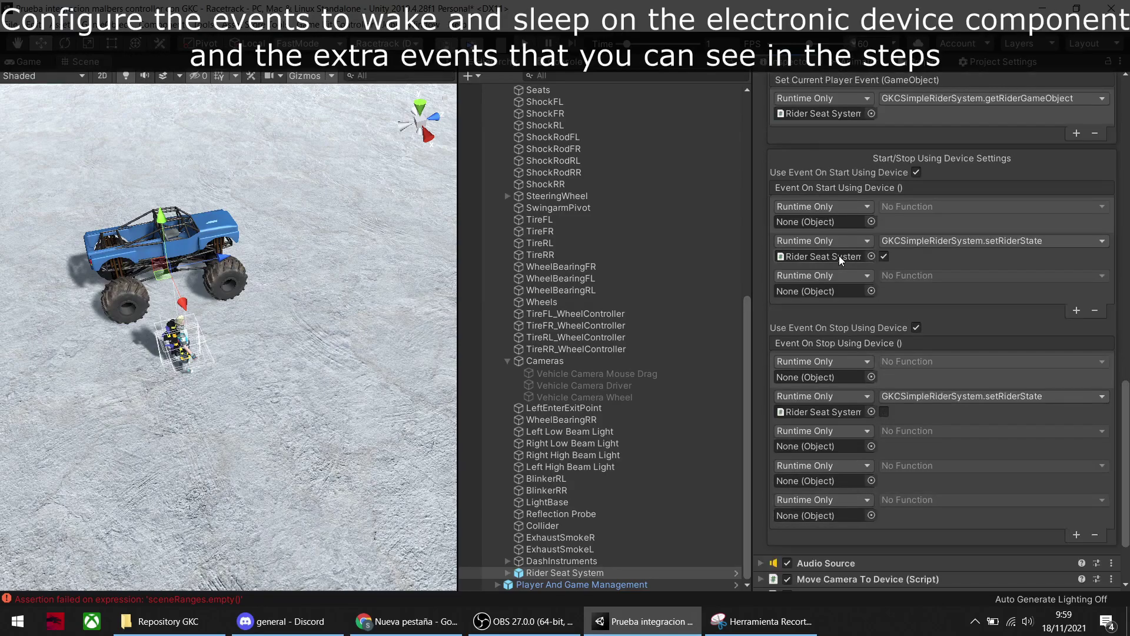
scroll(651, 256, "up", 5)
scroll(651, 256, "up", 6)
left_click(546, 160)
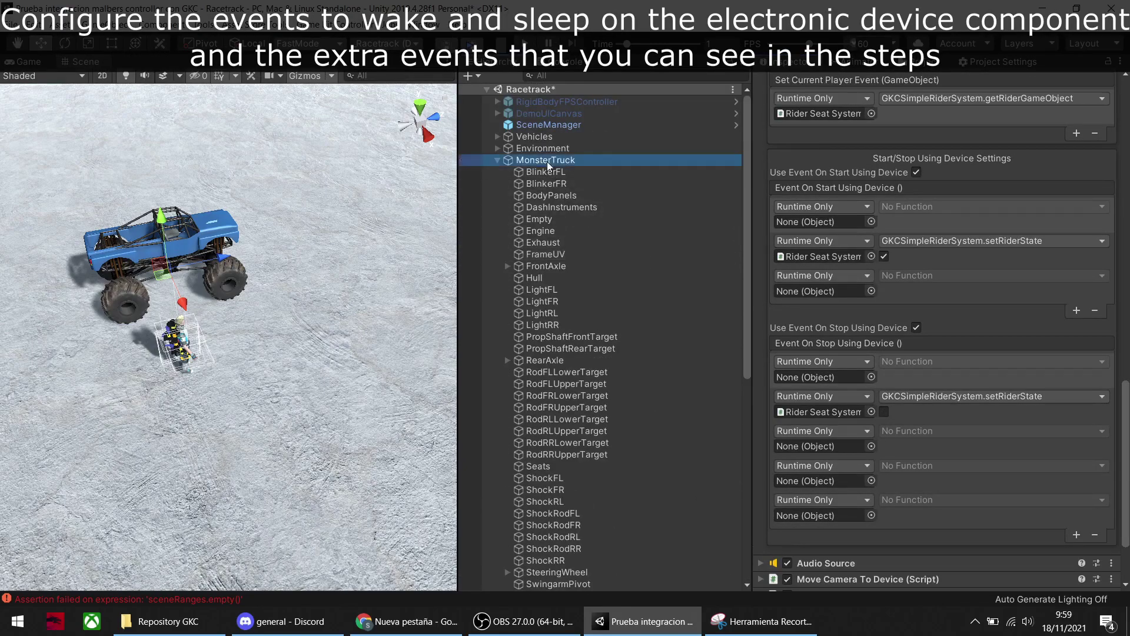
left_click_drag(547, 161, 811, 223)
left_click_drag(549, 158, 855, 378)
left_click(902, 202)
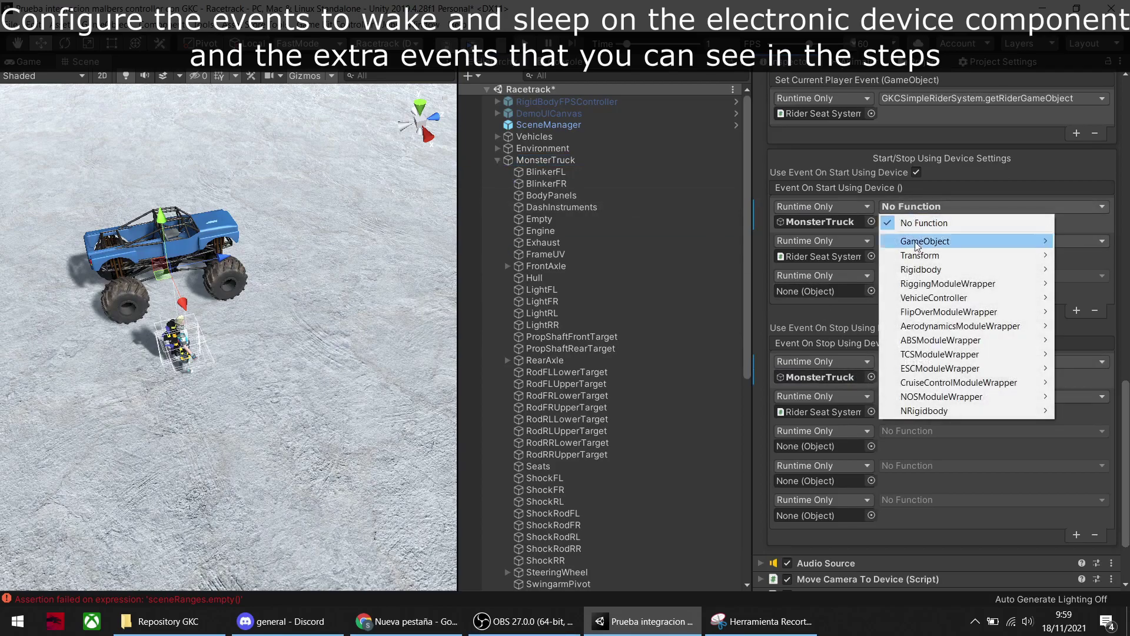
mouse_move(940, 297)
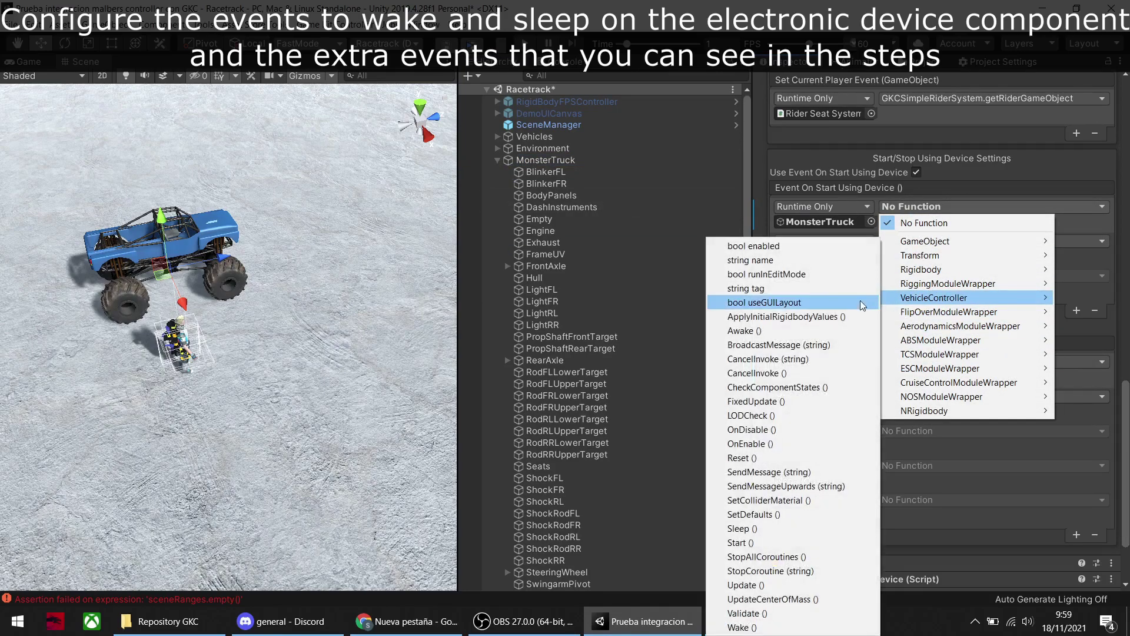
key("w")
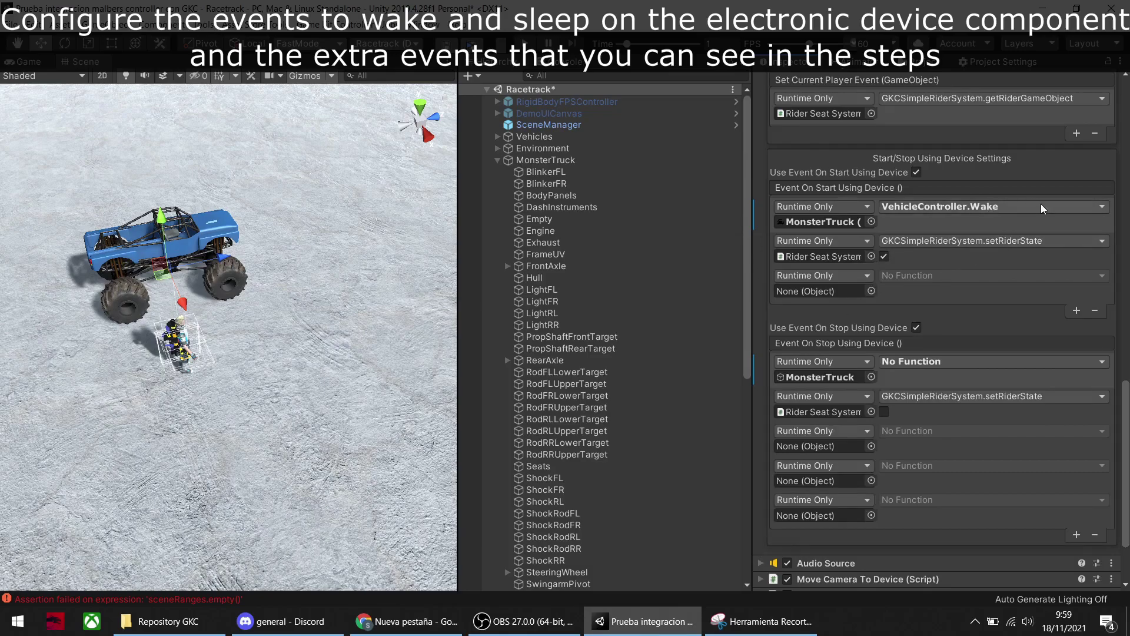
left_click(948, 357)
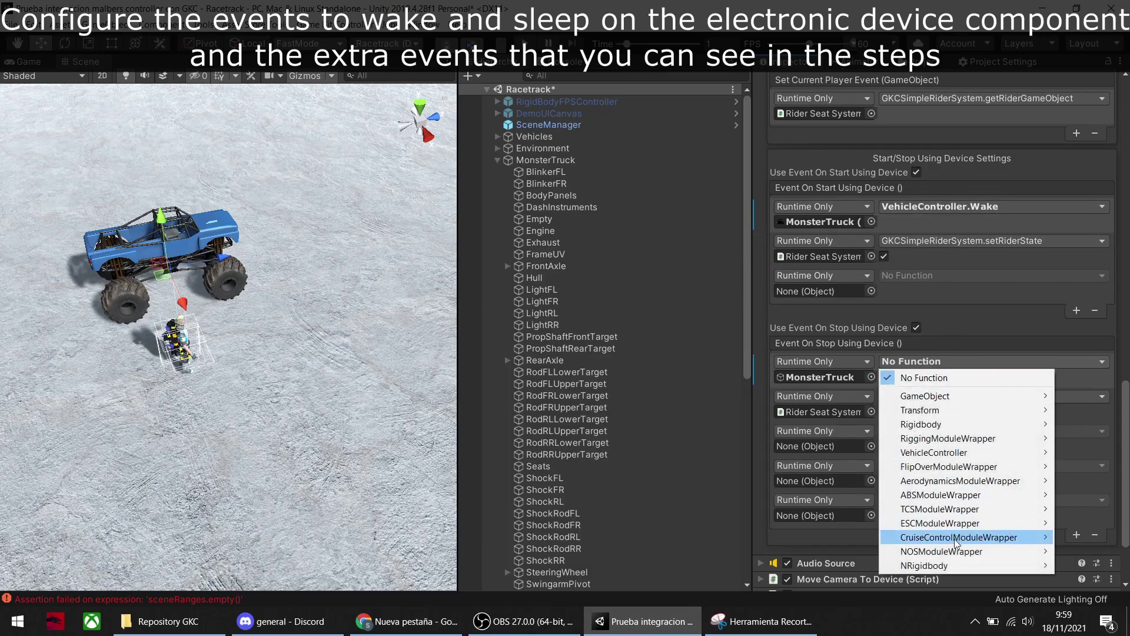
mouse_move(953, 451)
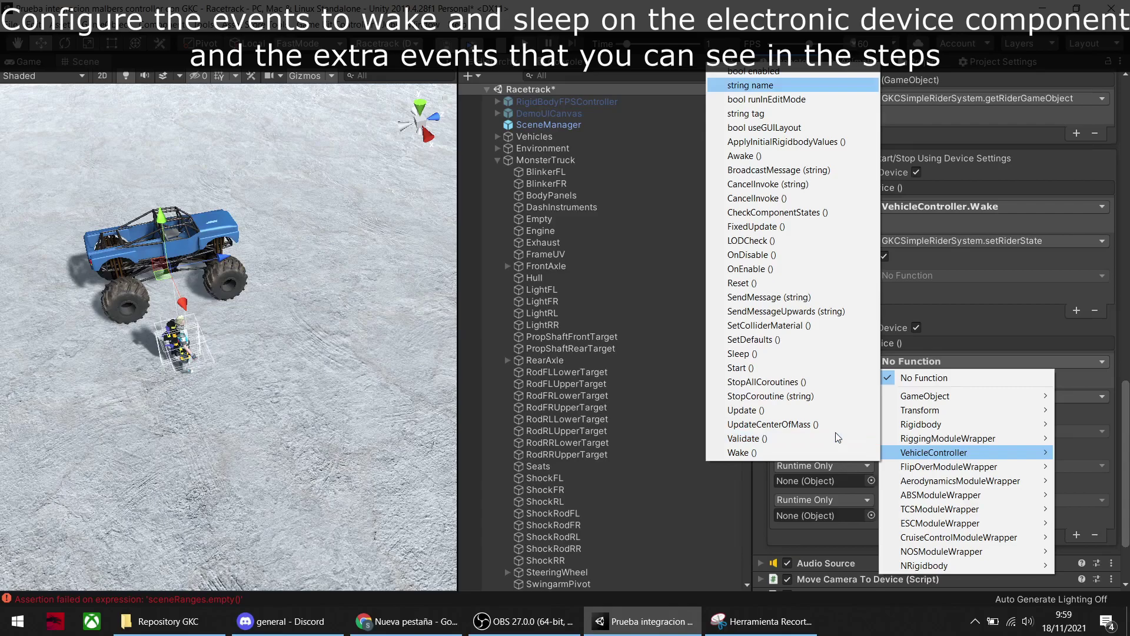
left_click(775, 354)
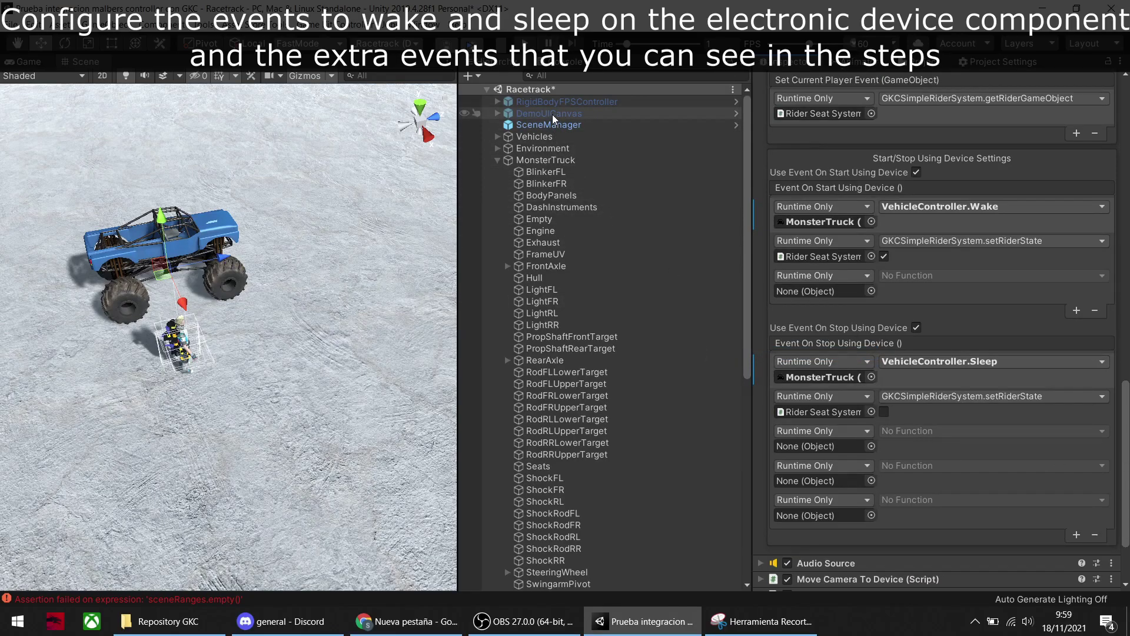
Add DemoUICanvas with GameObject.SetActive on for the start event and off for the stop event.
left_click_drag(549, 114, 847, 296)
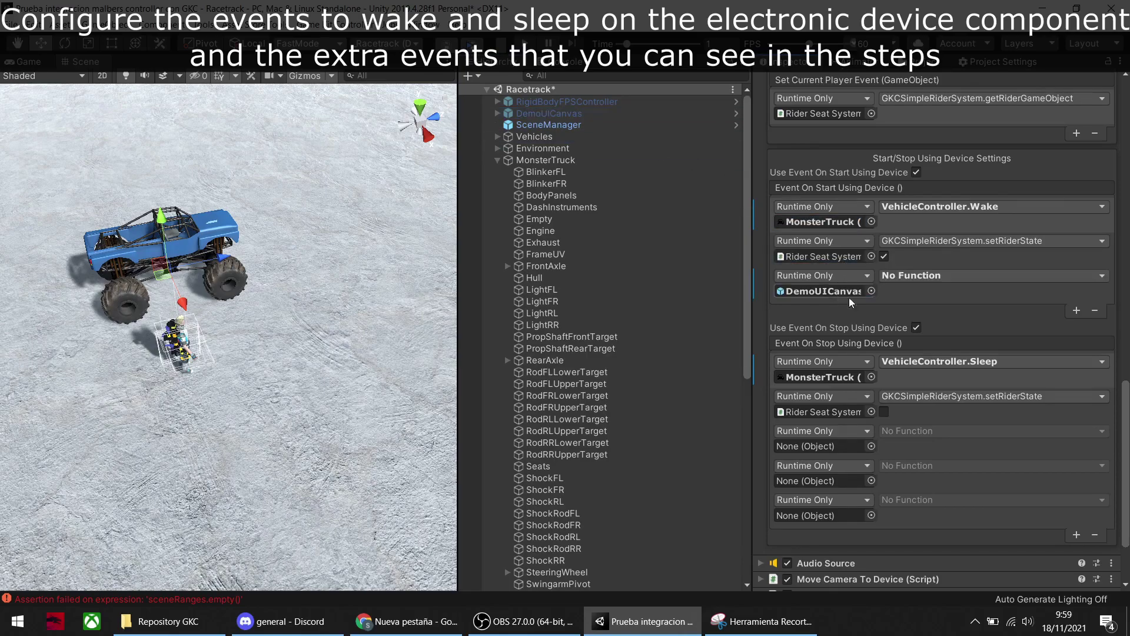
left_click(926, 276)
mouse_move(935, 312)
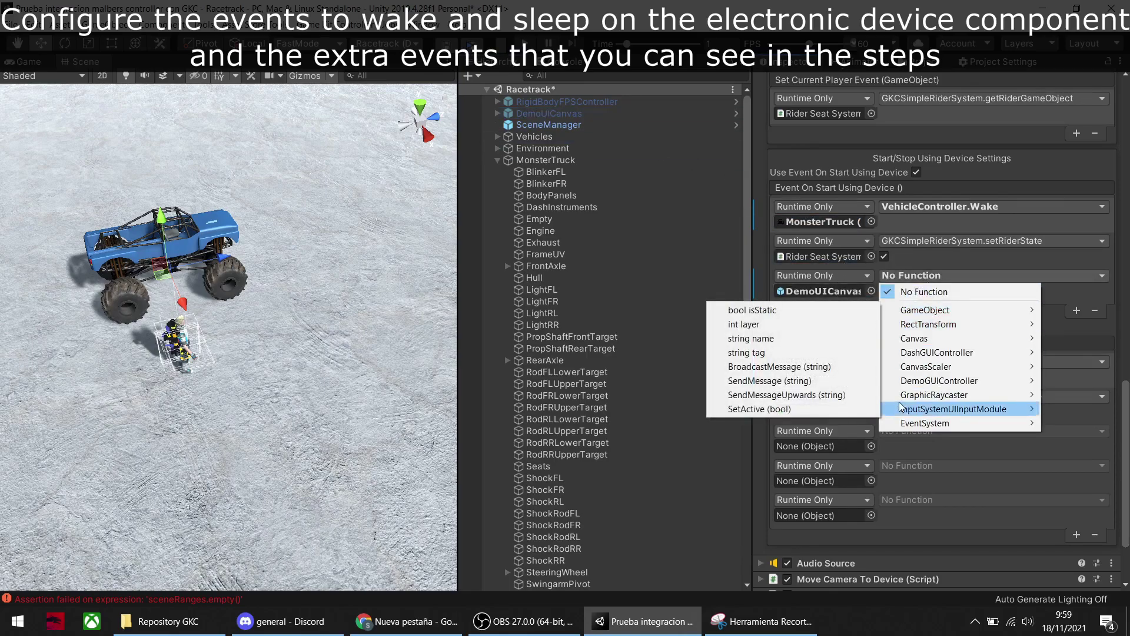
left_click(827, 407)
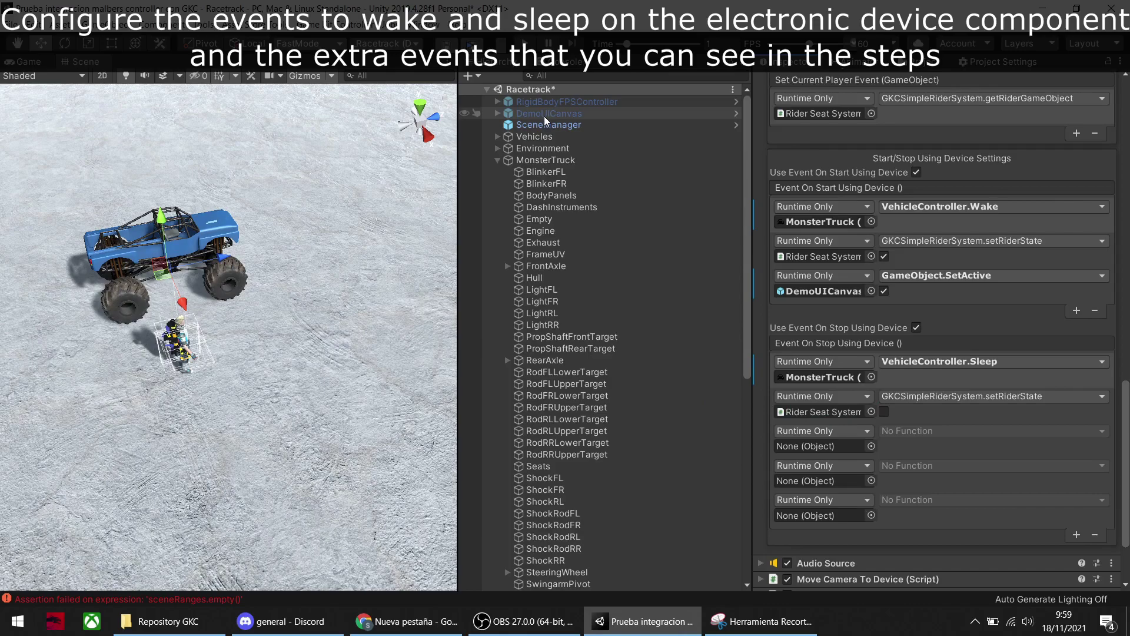
left_click_drag(544, 115, 791, 374)
left_click_drag(832, 428, 833, 440)
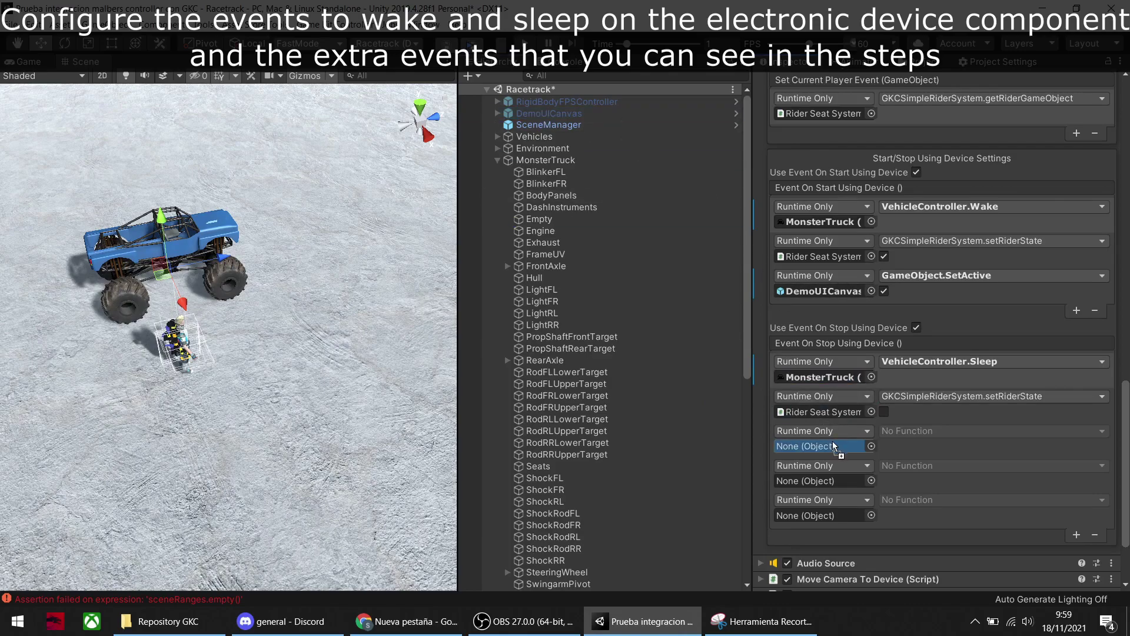
left_click(902, 429)
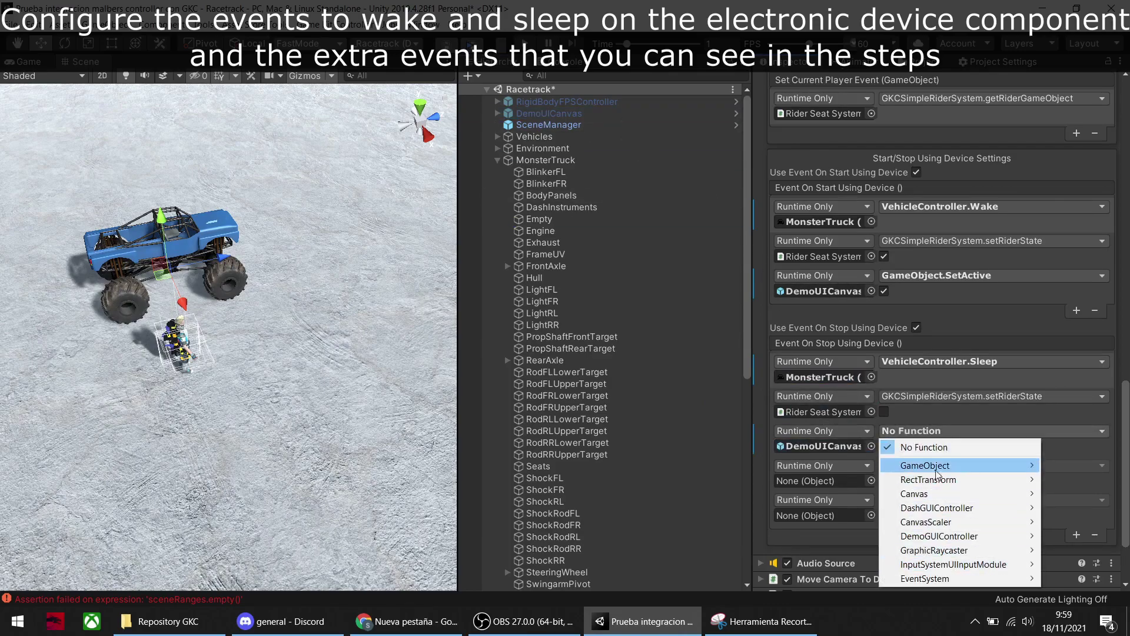
mouse_move(934, 466)
left_click(759, 565)
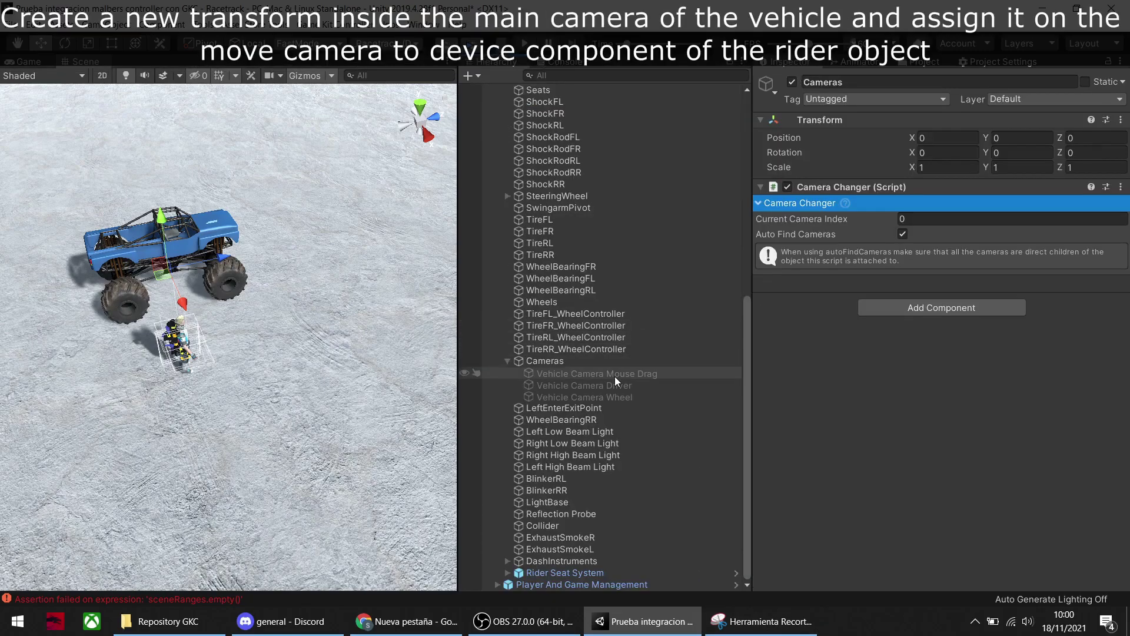
Create an empty child named Camera Position under Vehicle Camera Mouse Drag.
left_click(614, 376)
right_click(614, 375)
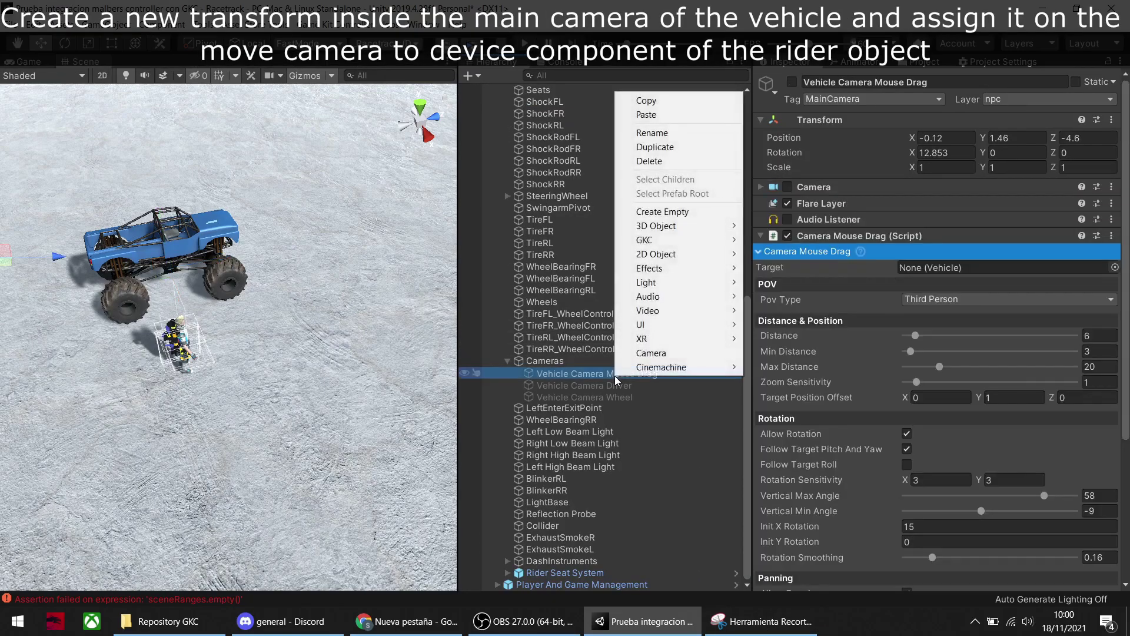
left_click(669, 211)
type("Camera Positio")
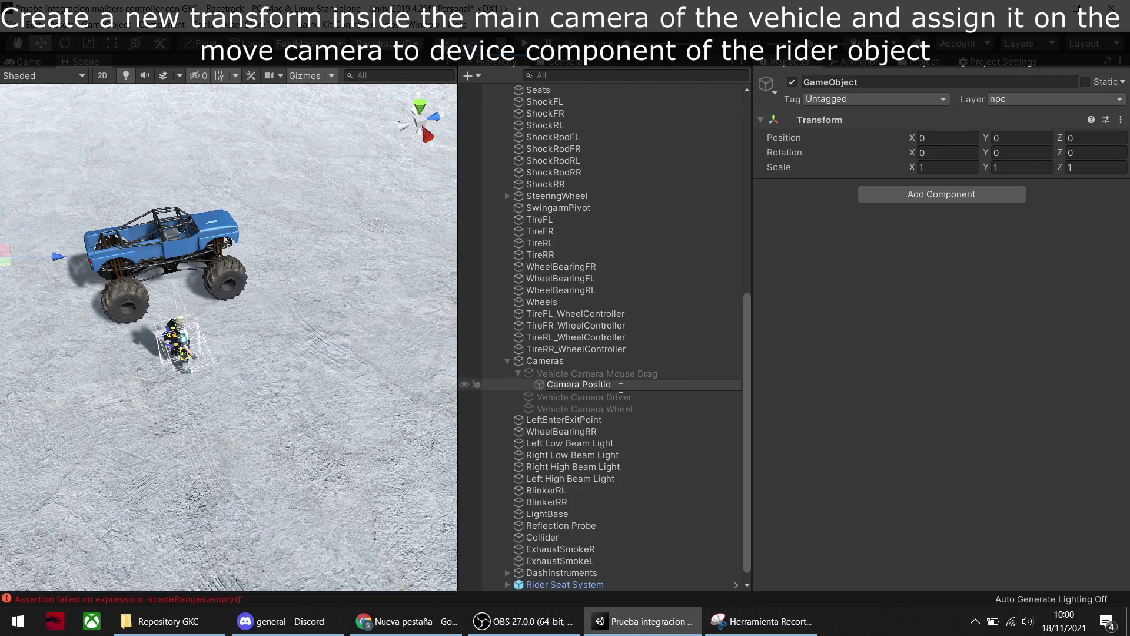
type("n")
key("Return")
scroll(618, 525, "down", 1)
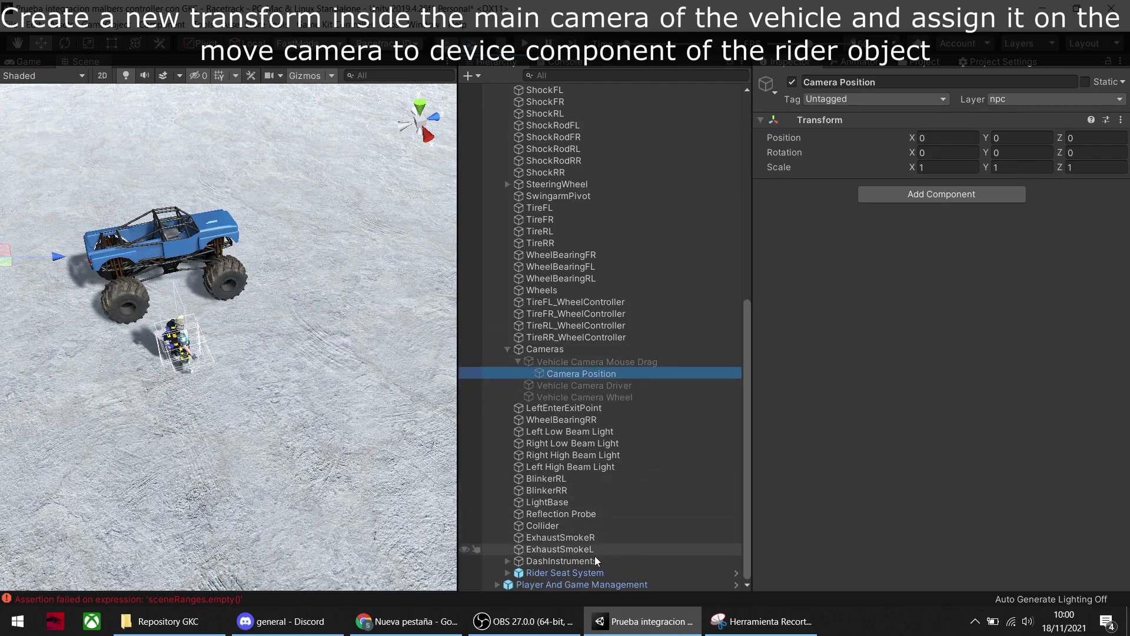
Assign Camera Position to the Rider Seat System's Move Camera To Device camera position field.
left_click(594, 572)
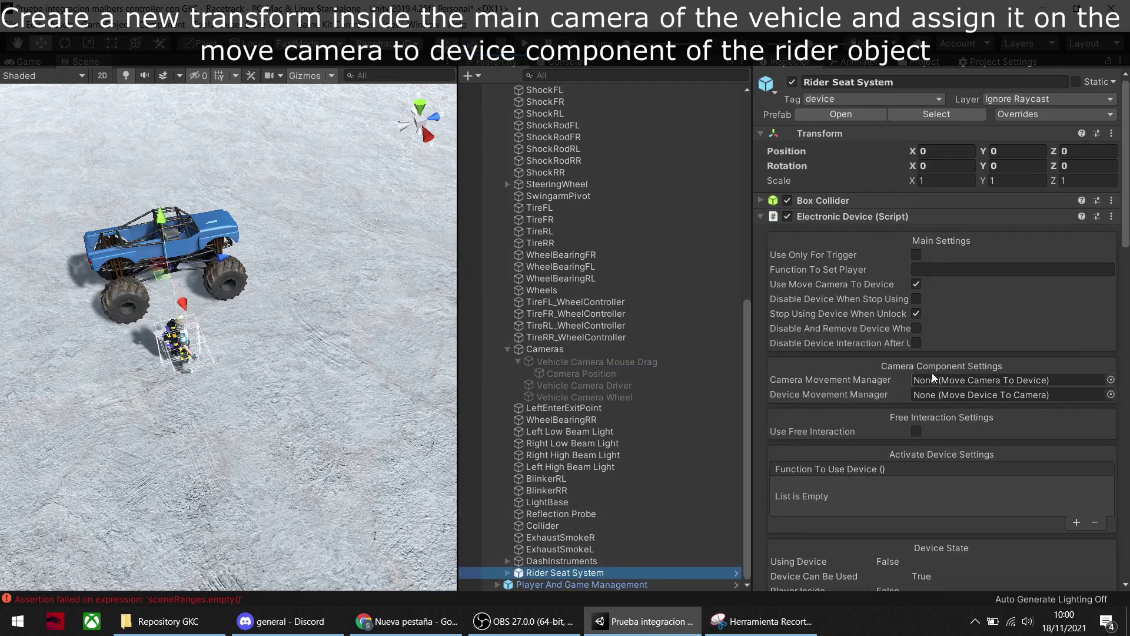
left_click(892, 217)
left_click(866, 247)
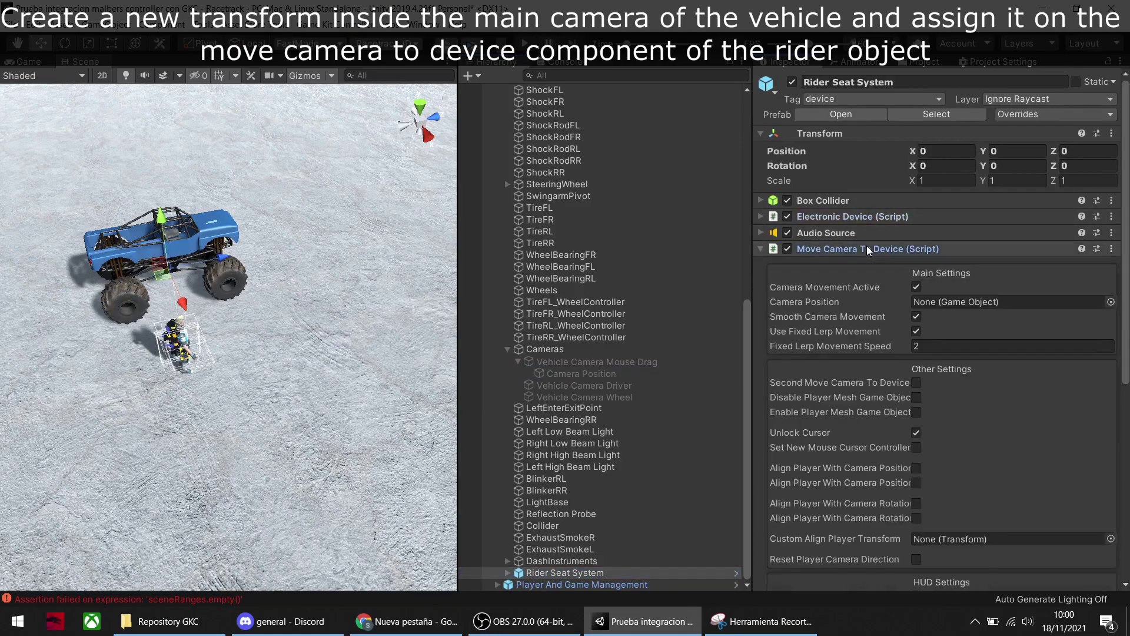
left_click_drag(568, 374, 958, 298)
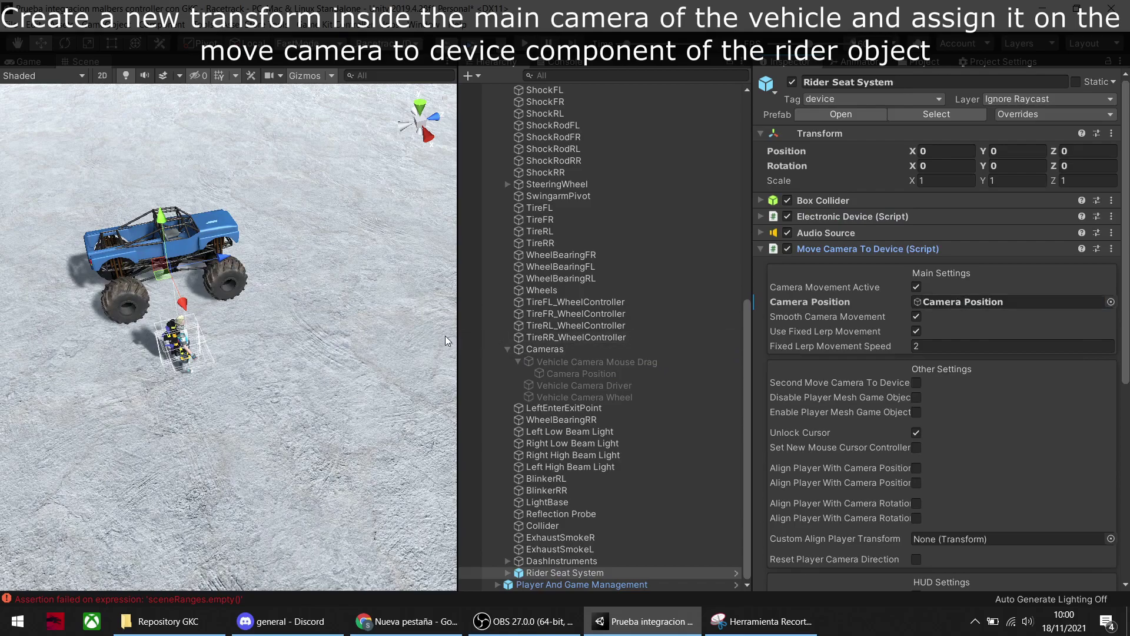
left_click_drag(454, 332, 572, 336)
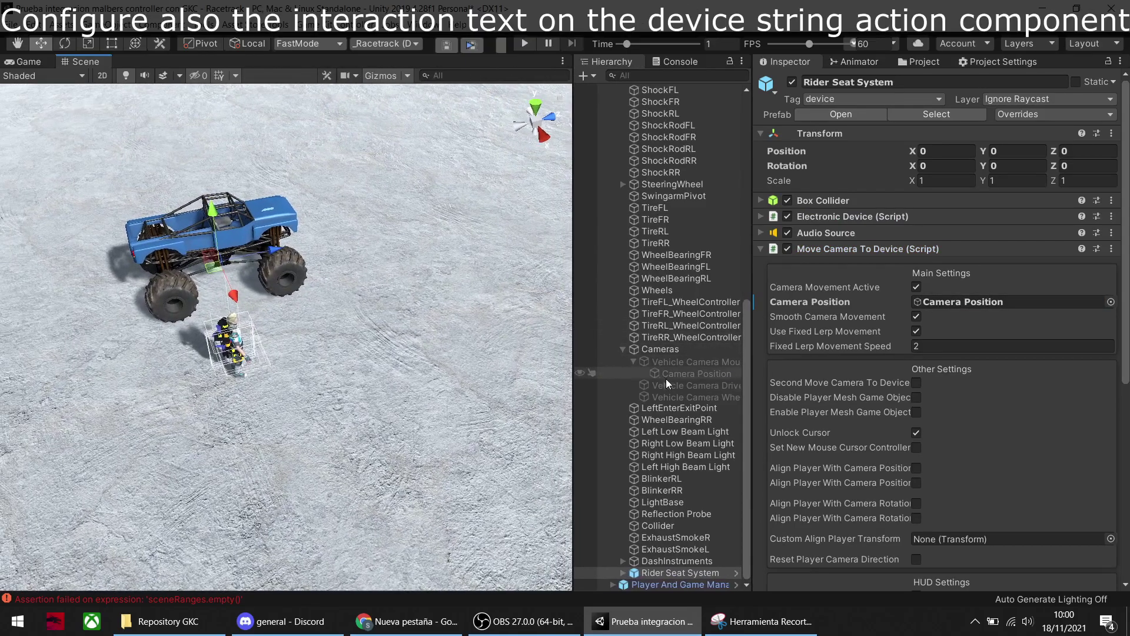
Set Device String Action's Device Name to Monster Truck and Device Action to Drive.
left_click(828, 250)
left_click(835, 268)
type("Monster Trucj")
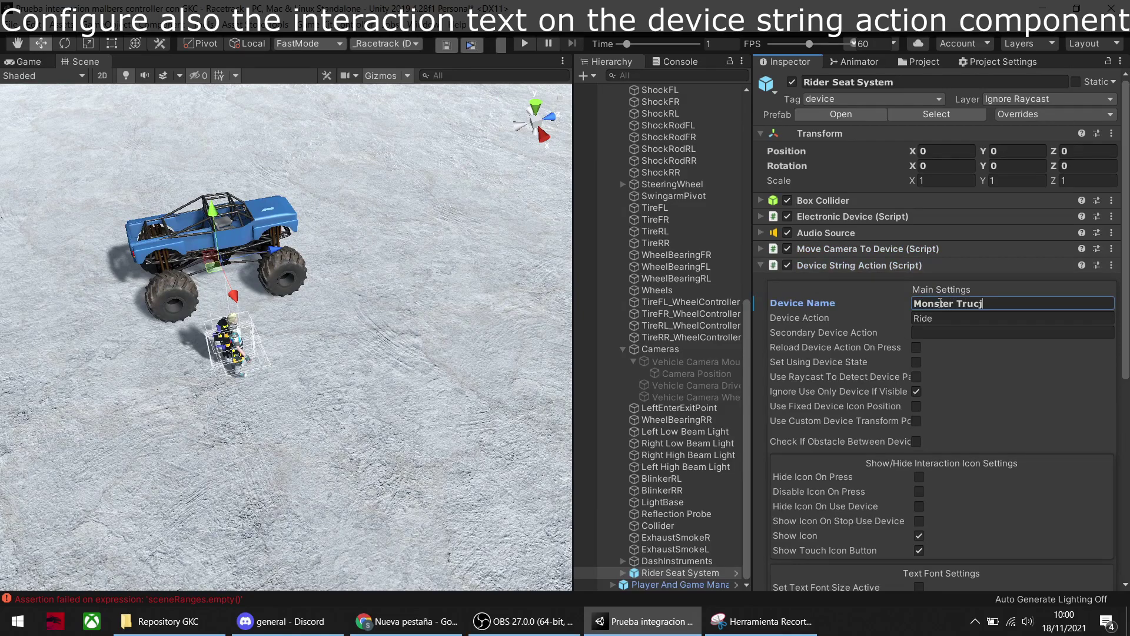
left_click(1015, 305)
type("Driv")
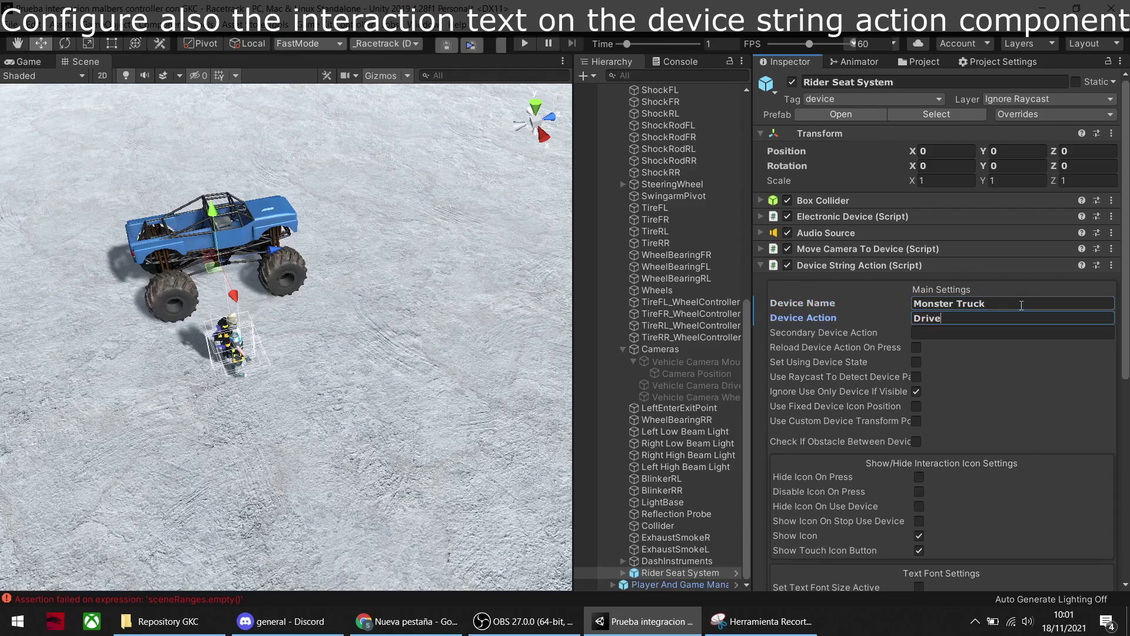
left_click(38, 63)
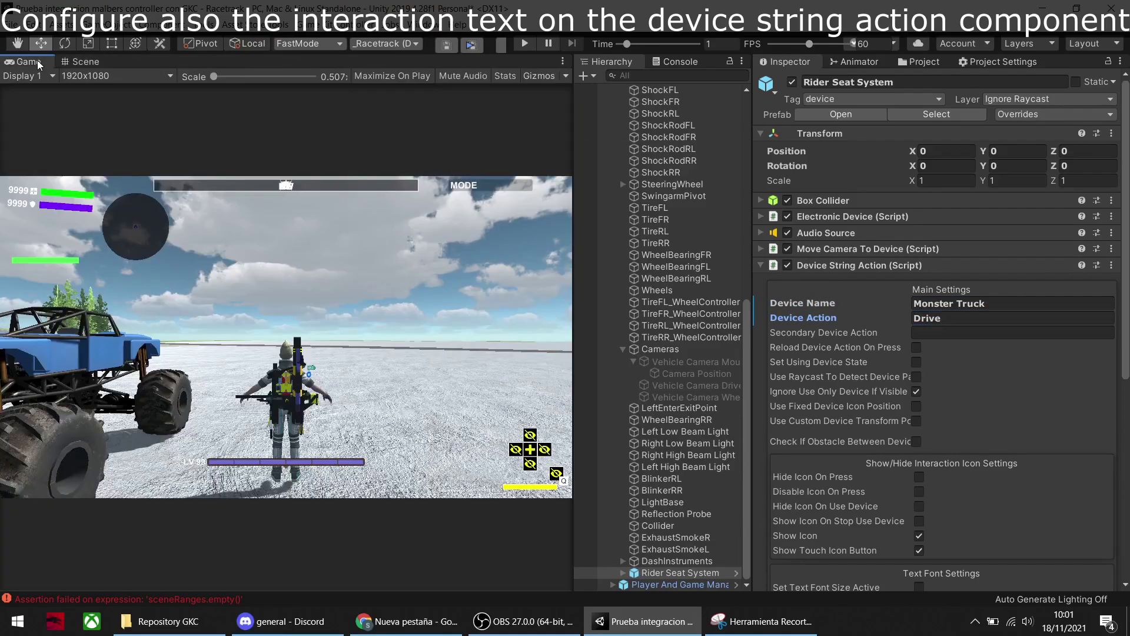
Play the scene, enter the truck with E, cycle cameras with C, exit, and walk back.
left_click(522, 45)
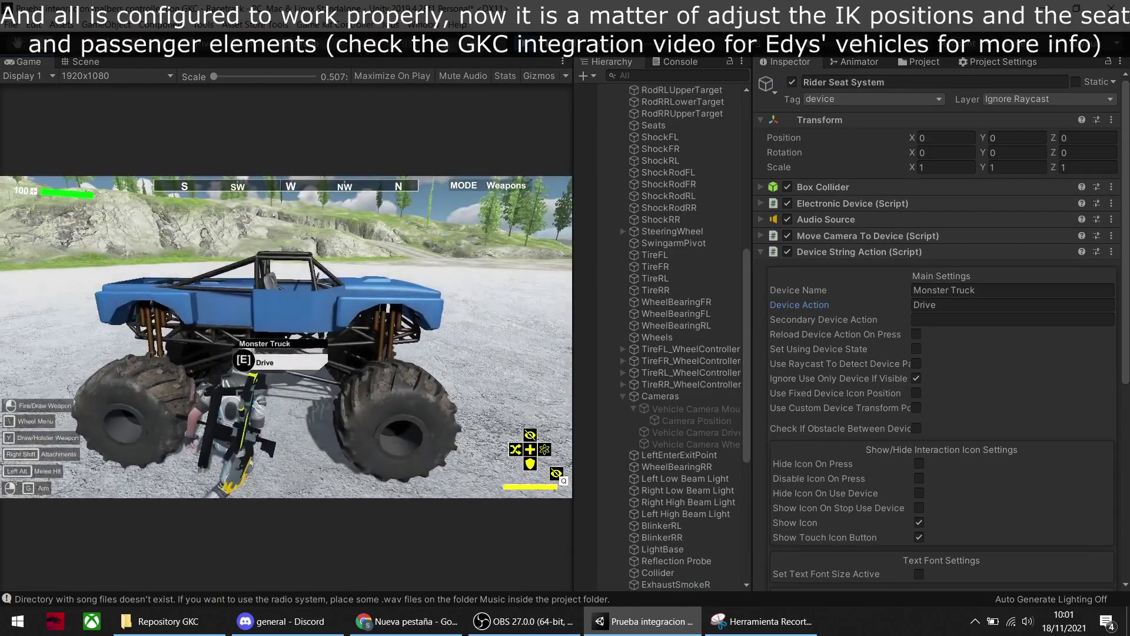
key("e")
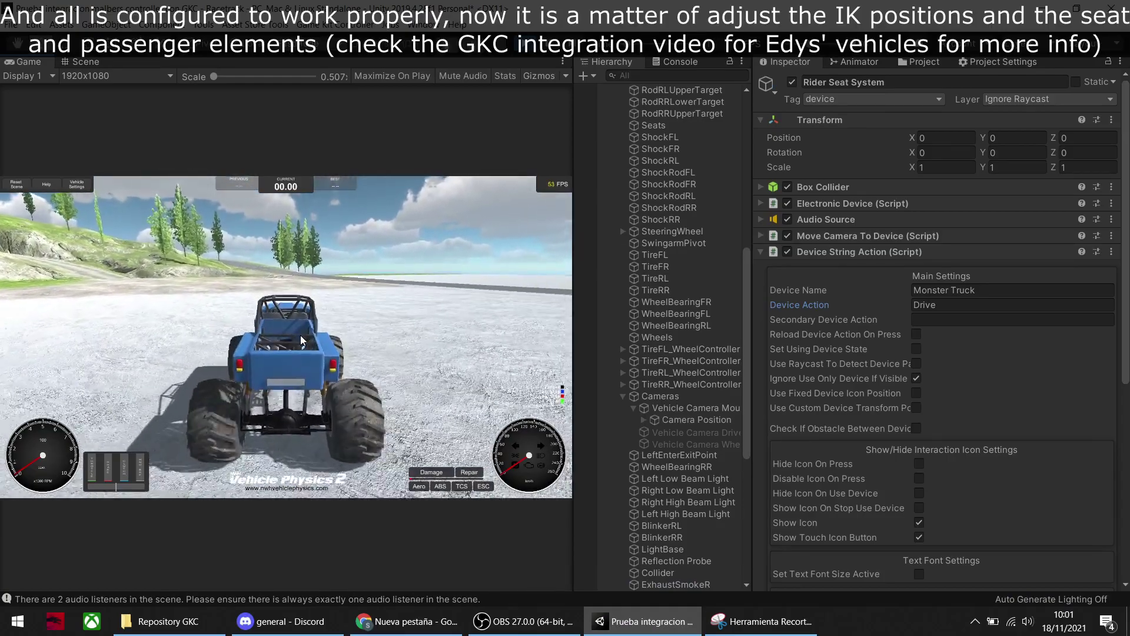
key("c")
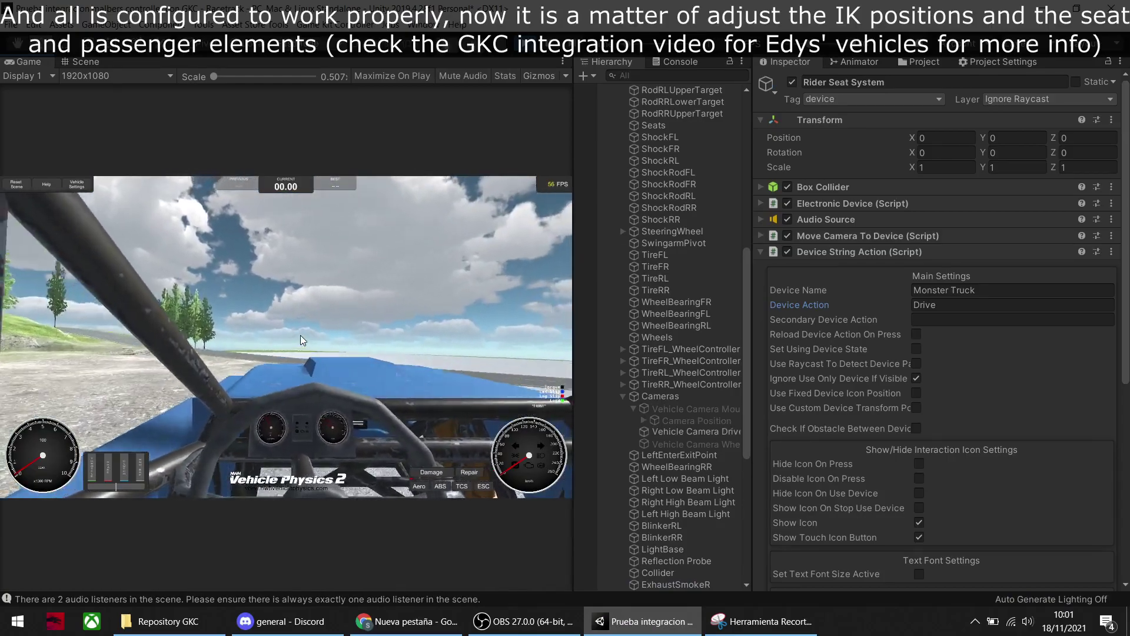
key("c")
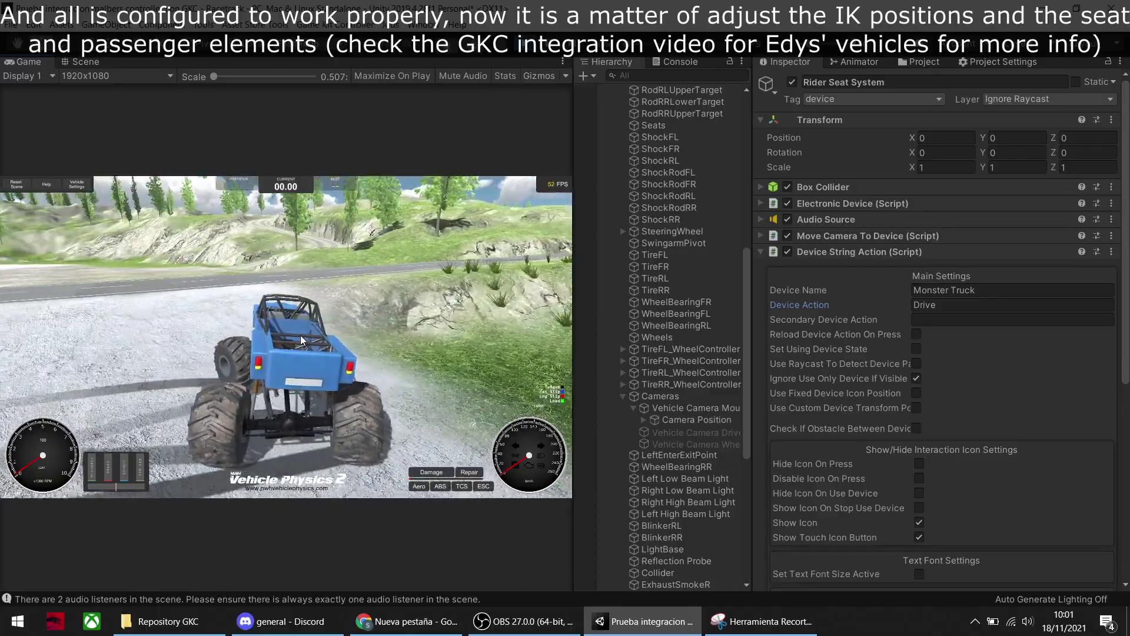
key("e")
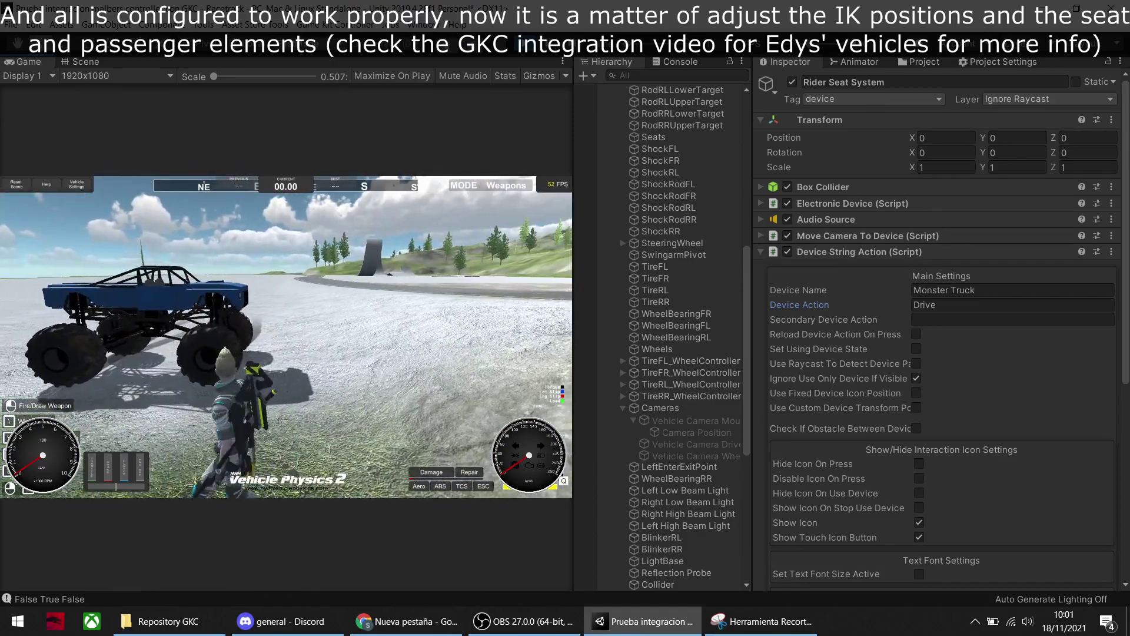
key("w")
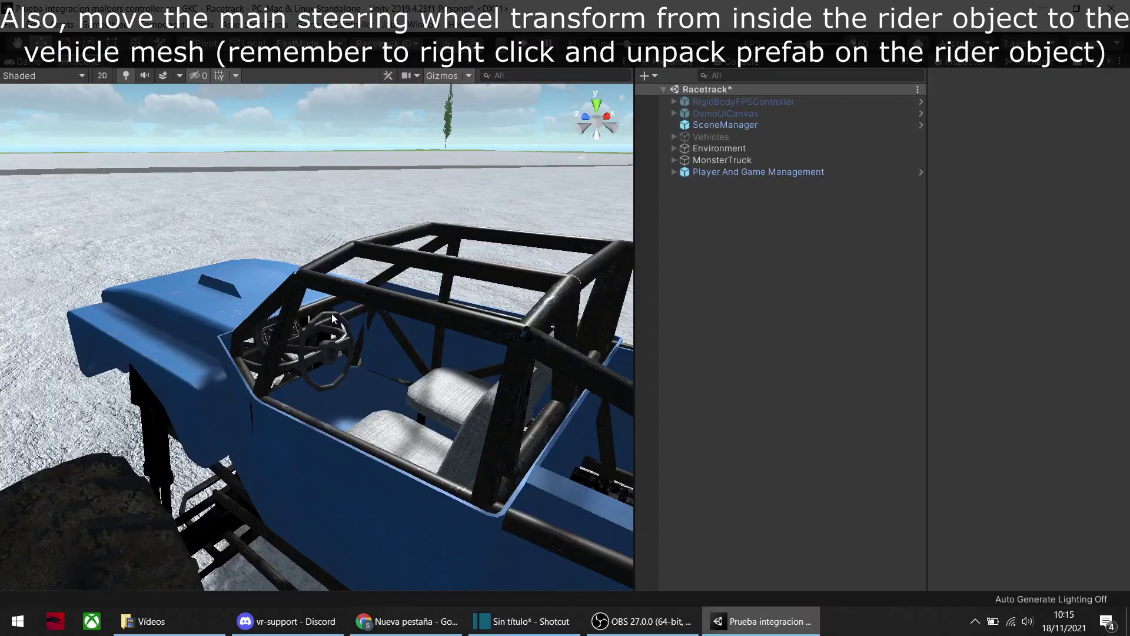
Move the rider's Steering object under the truck's SteeringWheel and check its Player IK Hands Positions.
left_click(333, 318)
scroll(787, 358, "down", 5)
scroll(787, 358, "down", 5)
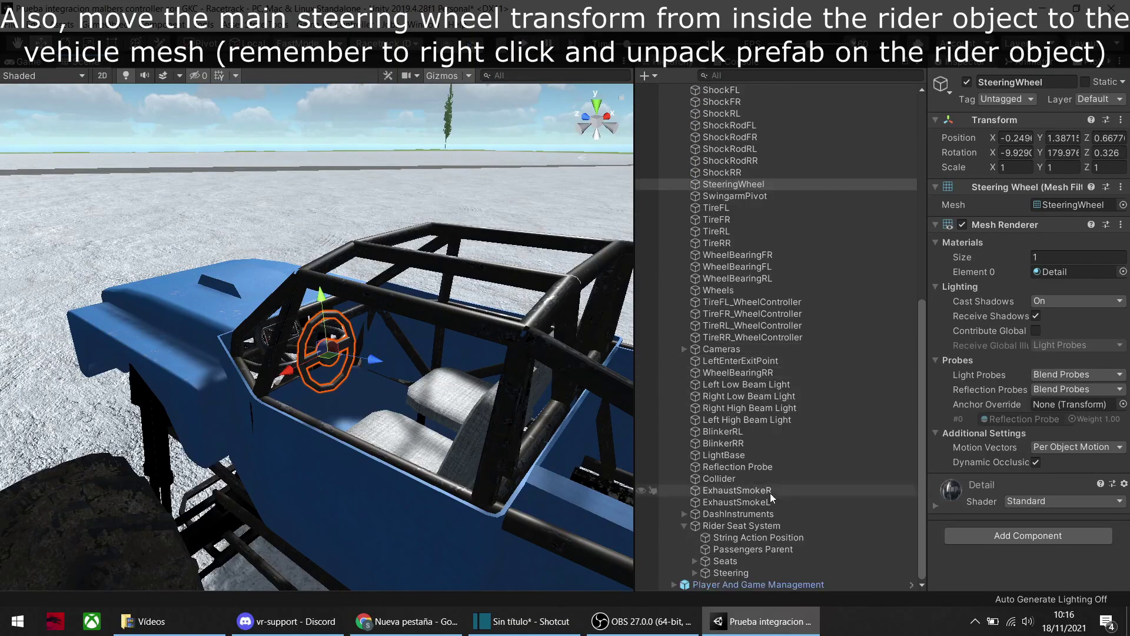
left_click(739, 564)
left_click(748, 573)
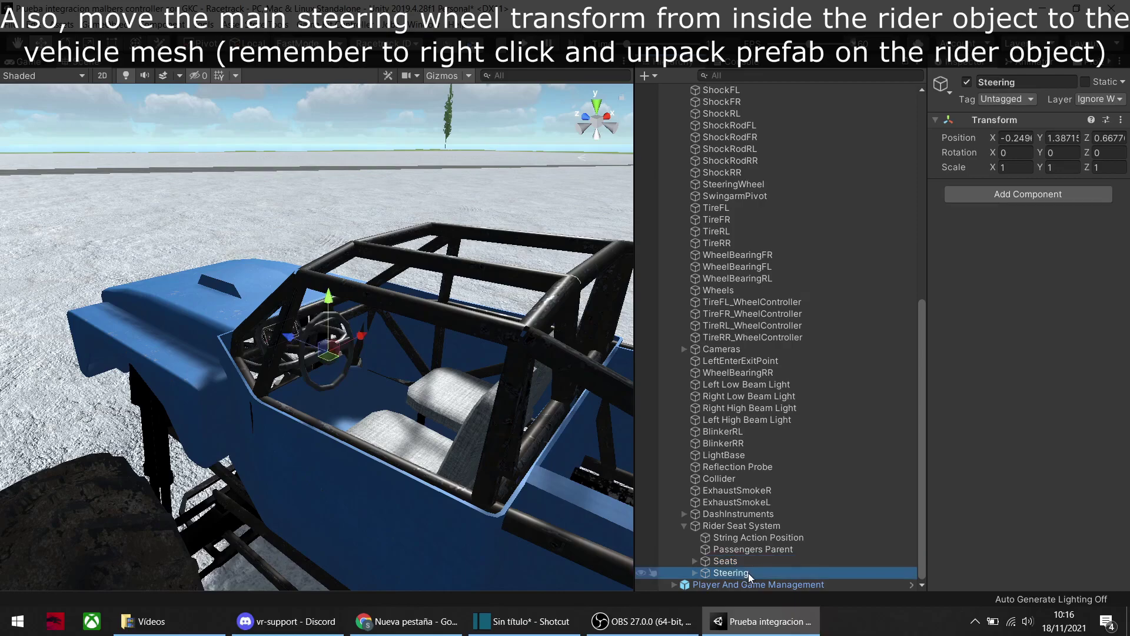
left_click_drag(736, 570, 765, 184)
left_click(695, 196)
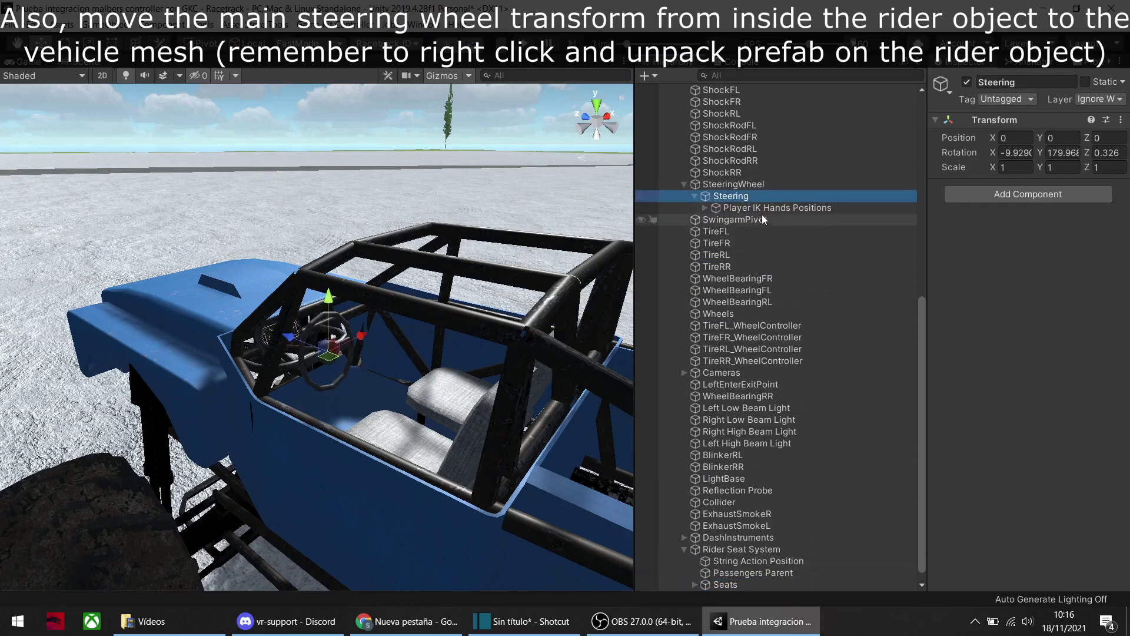
left_click(764, 208)
left_click(705, 208)
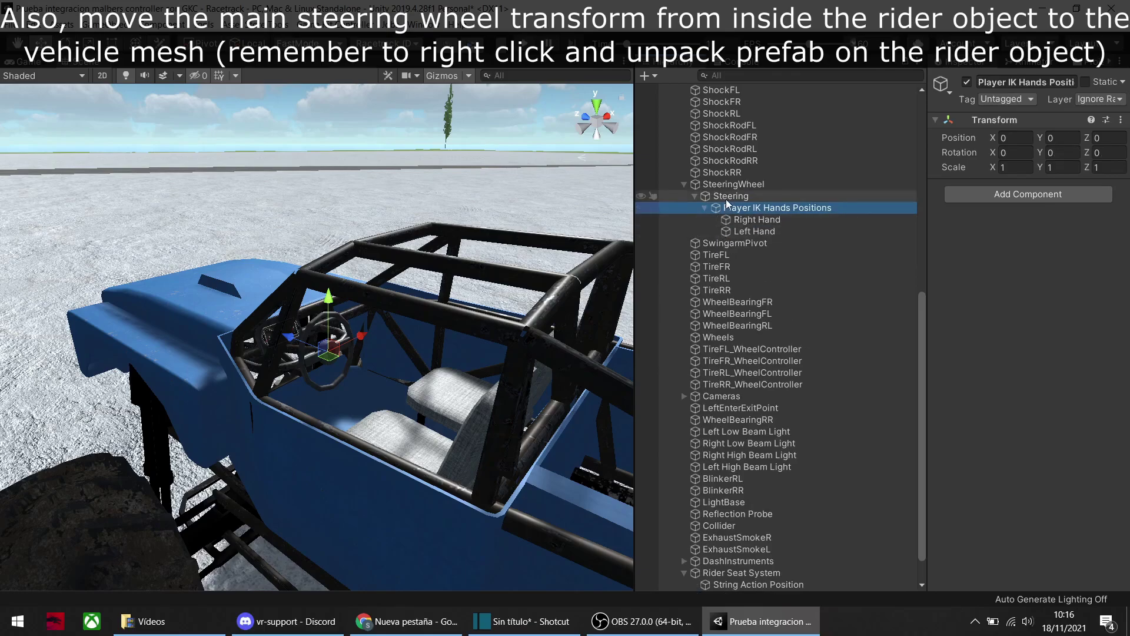
scroll(727, 197, "up", 8)
scroll(731, 210, "up", 4)
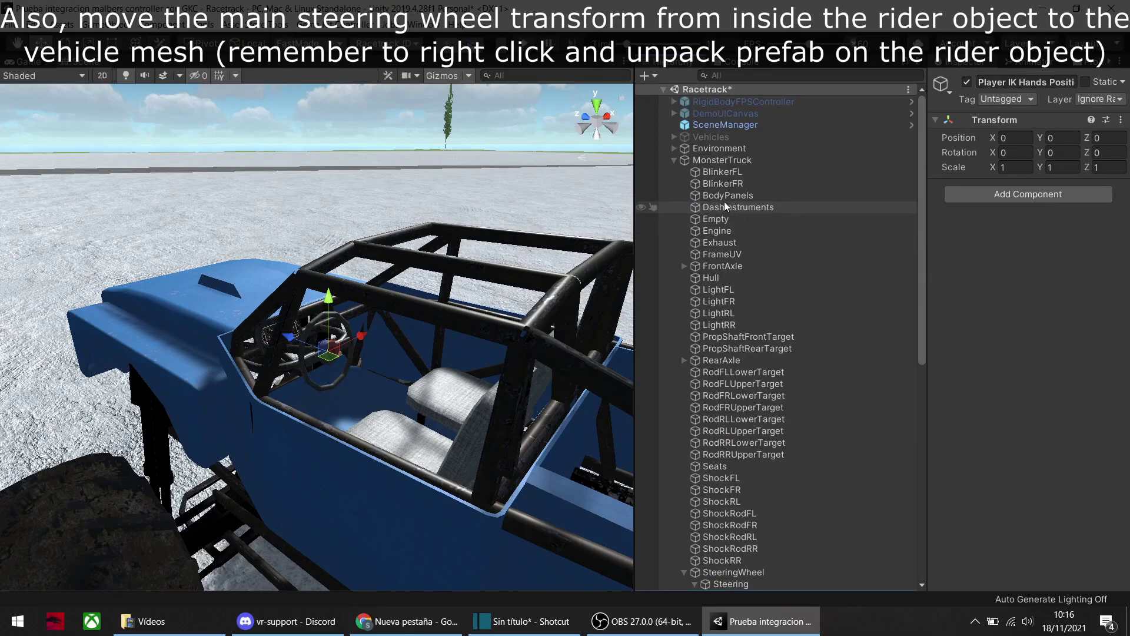
left_click(711, 159)
In the Vehicle Controller's Steering settings, reduce Maximum Steer Angle from 30 to 23.5.
left_click_drag(911, 197, 772, 197)
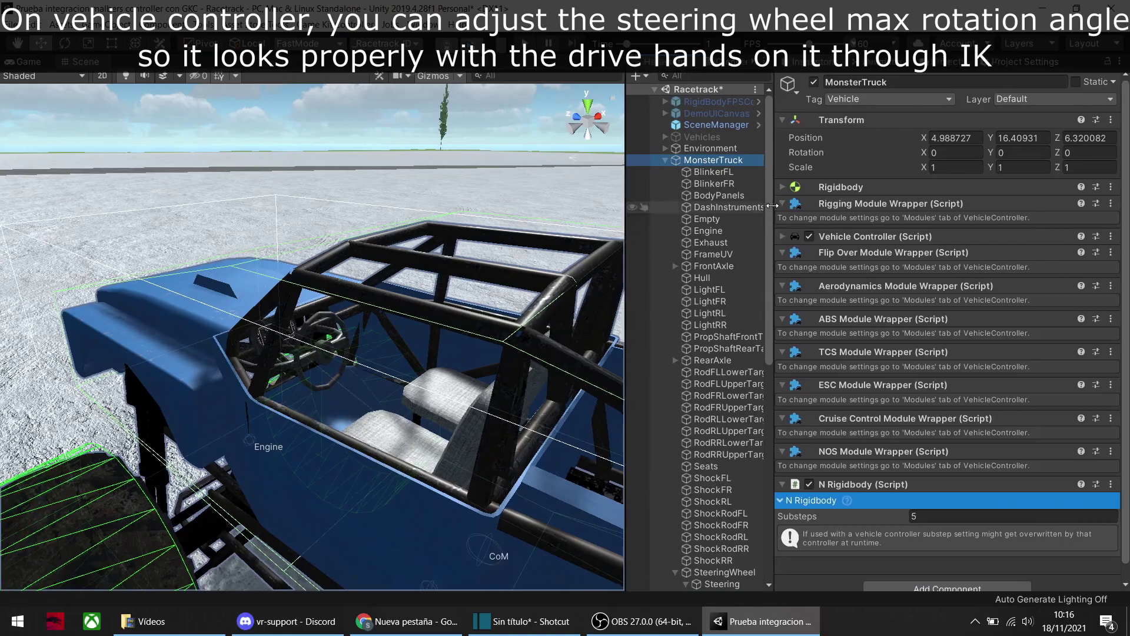
left_click(847, 236)
scroll(915, 282, "down", 5)
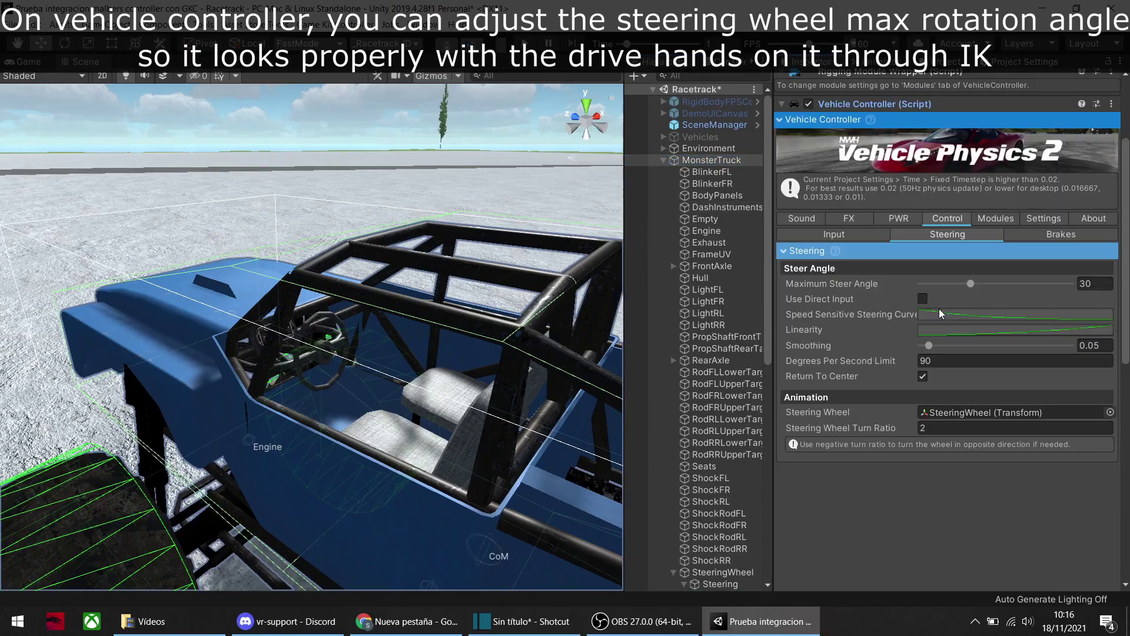
left_click_drag(969, 284, 972, 286)
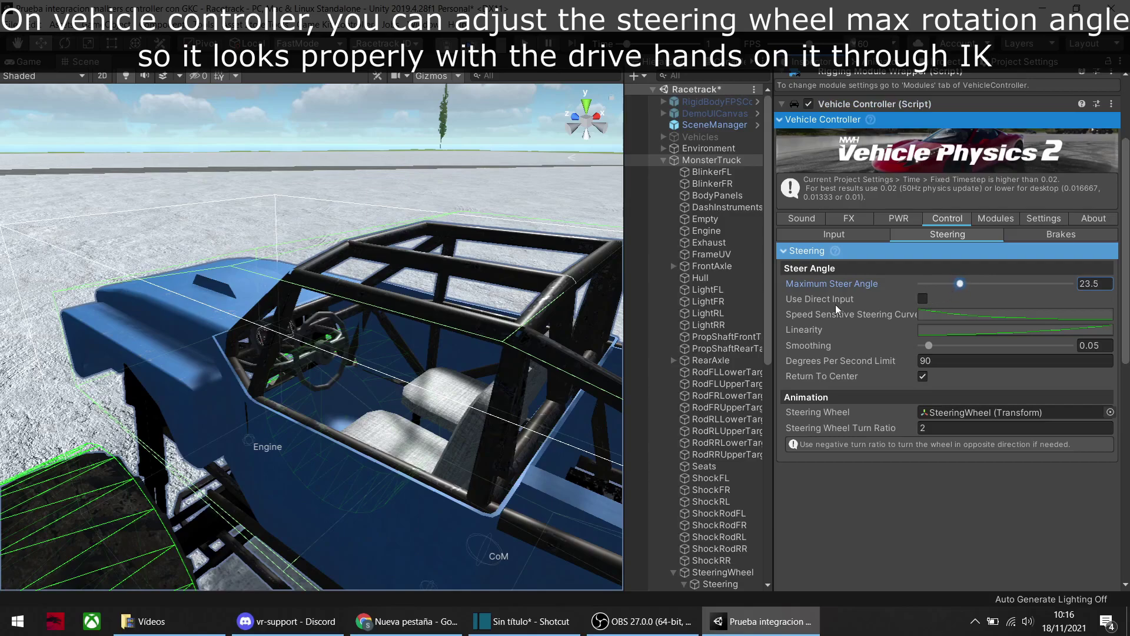
left_click_drag(589, 268, 587, 274, "alt")
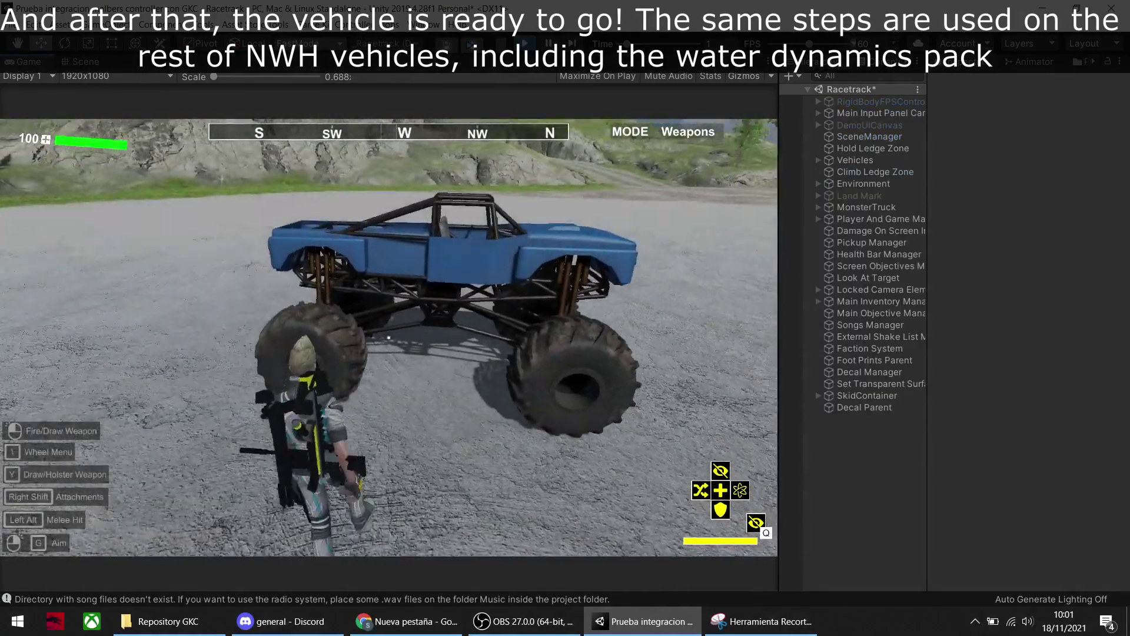
key("e")
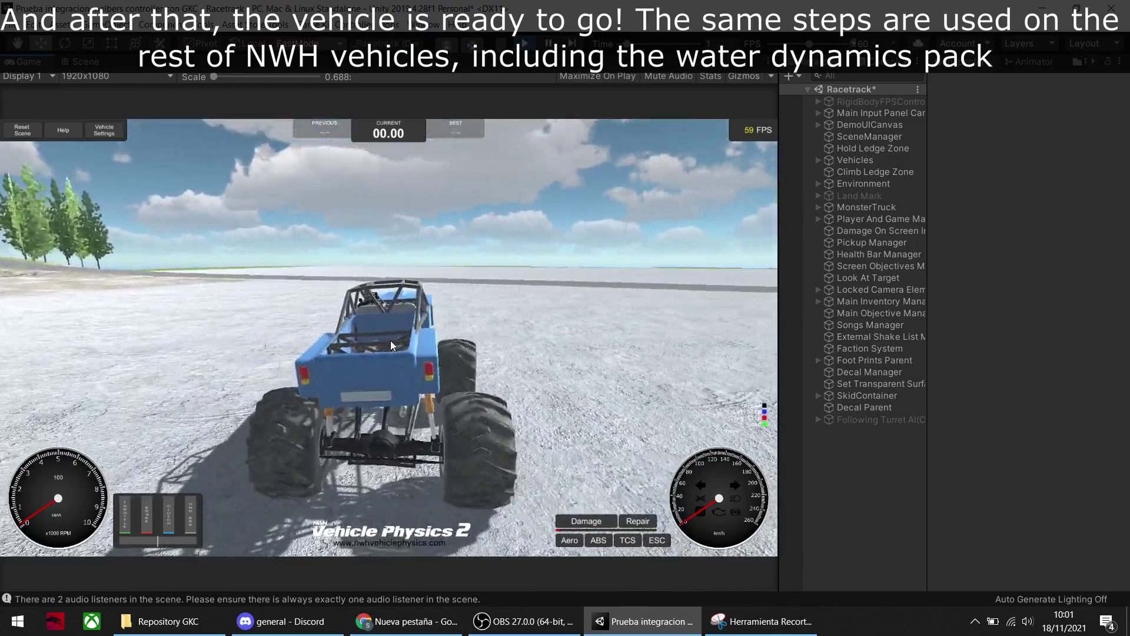
key("c")
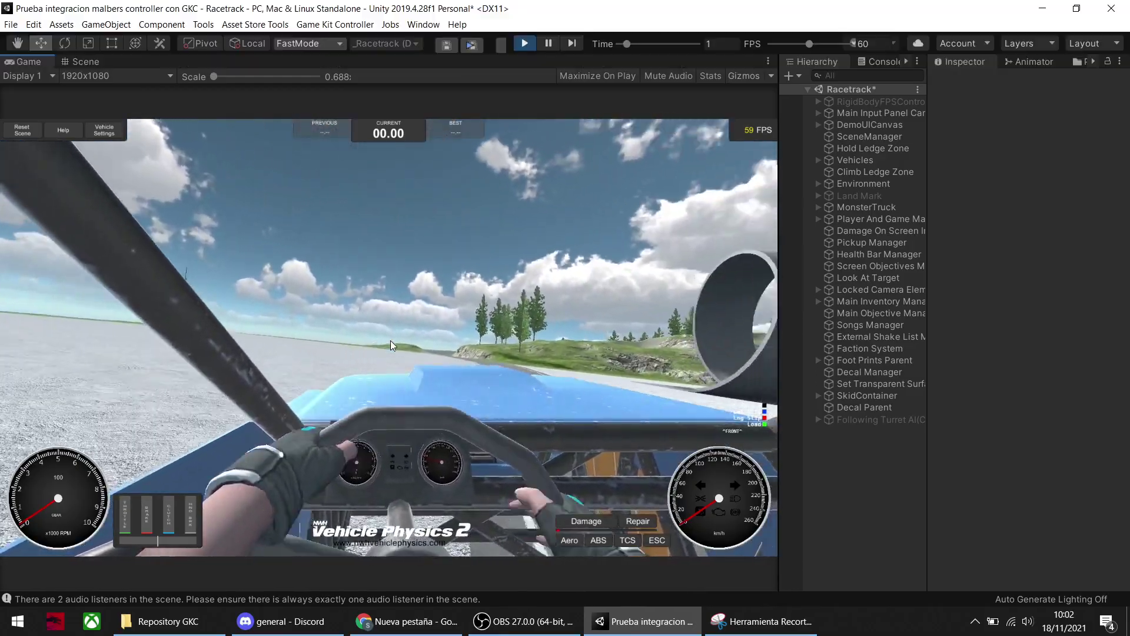
key("c")
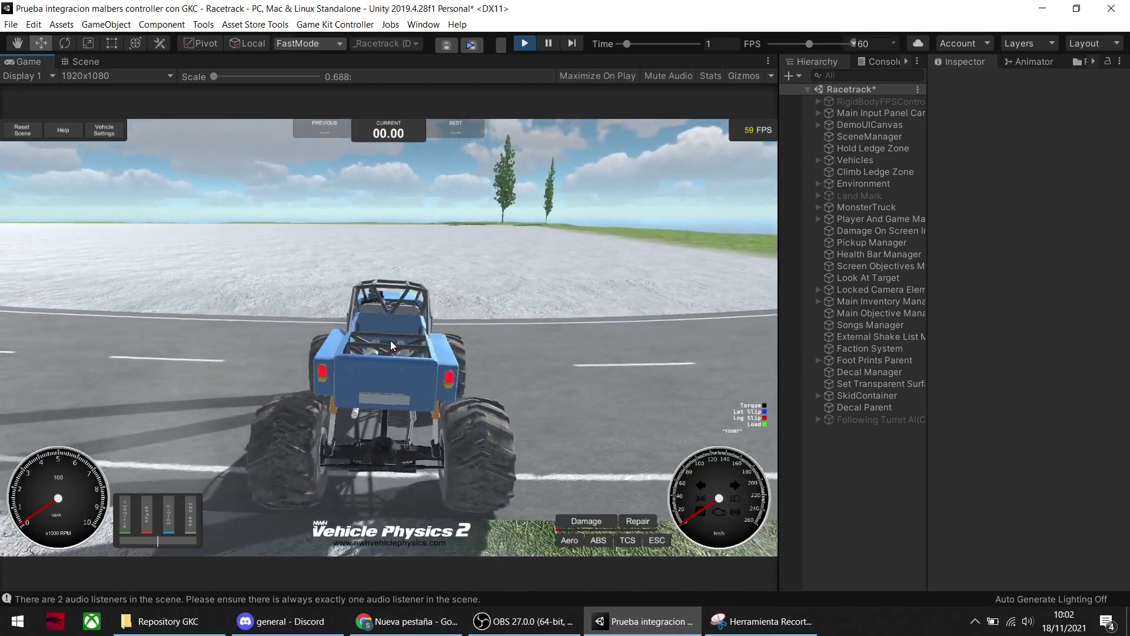
key("e")
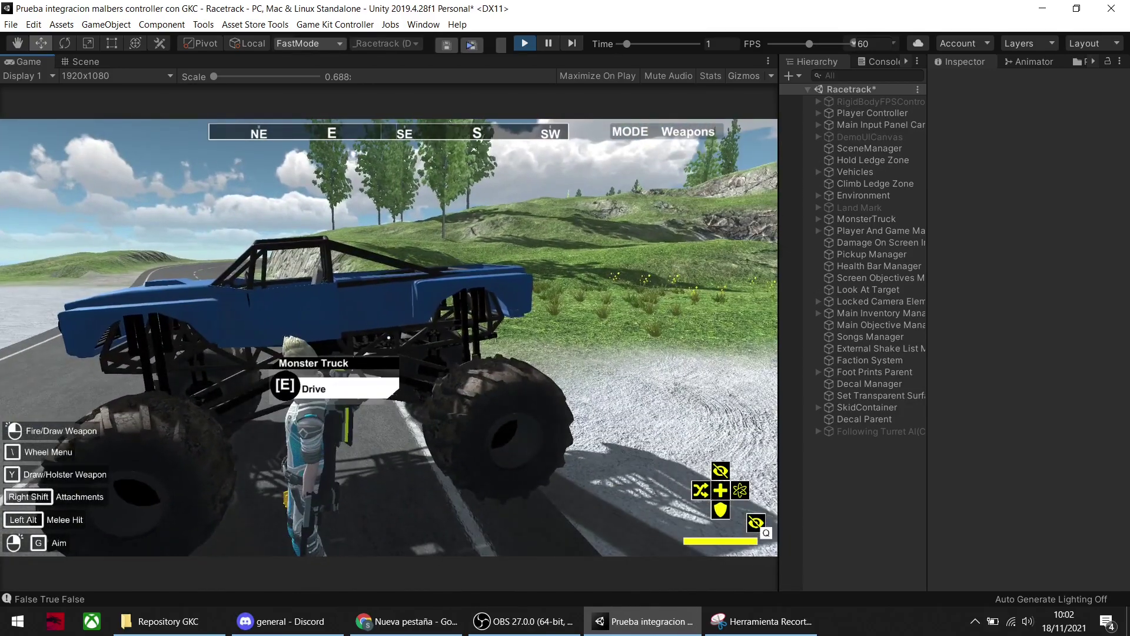
key("e")
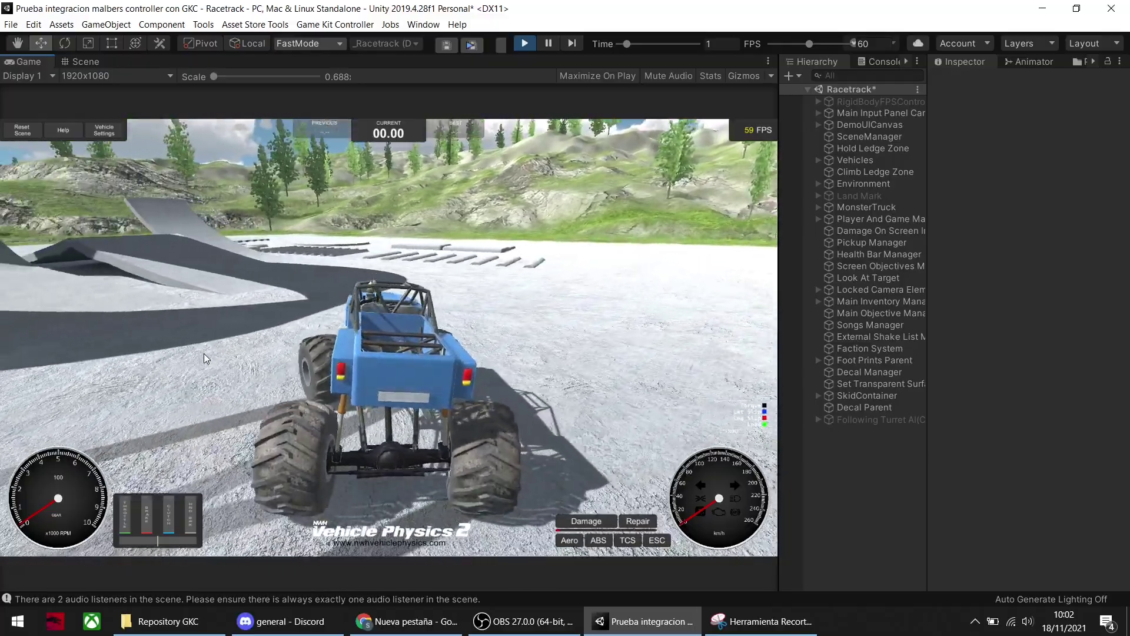
key("e")
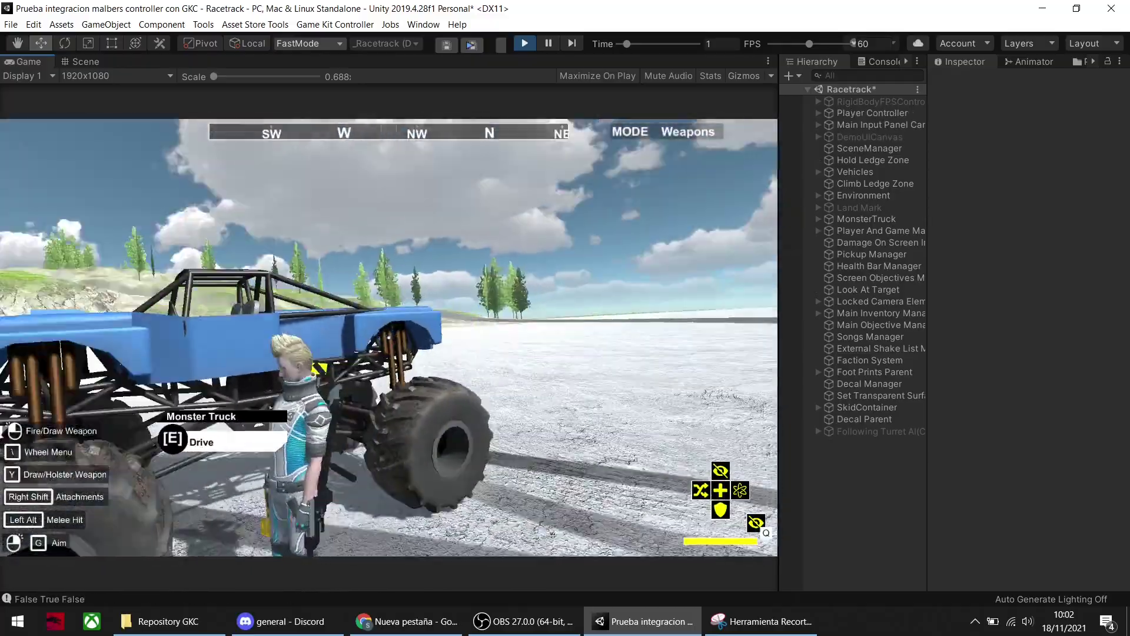